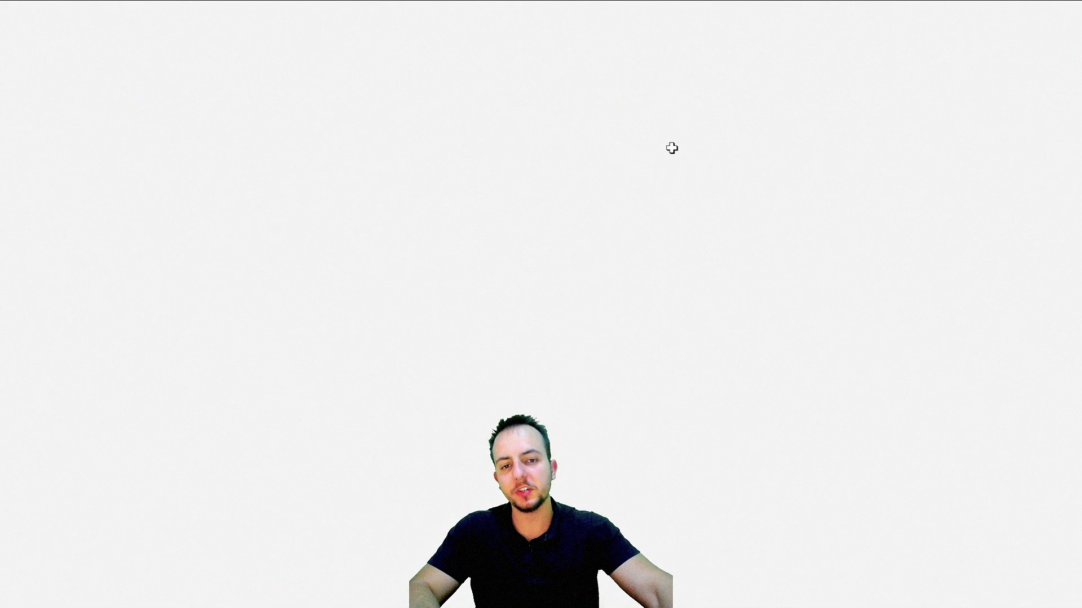
{"action": "left_click", "coordinate": [563, 100]}
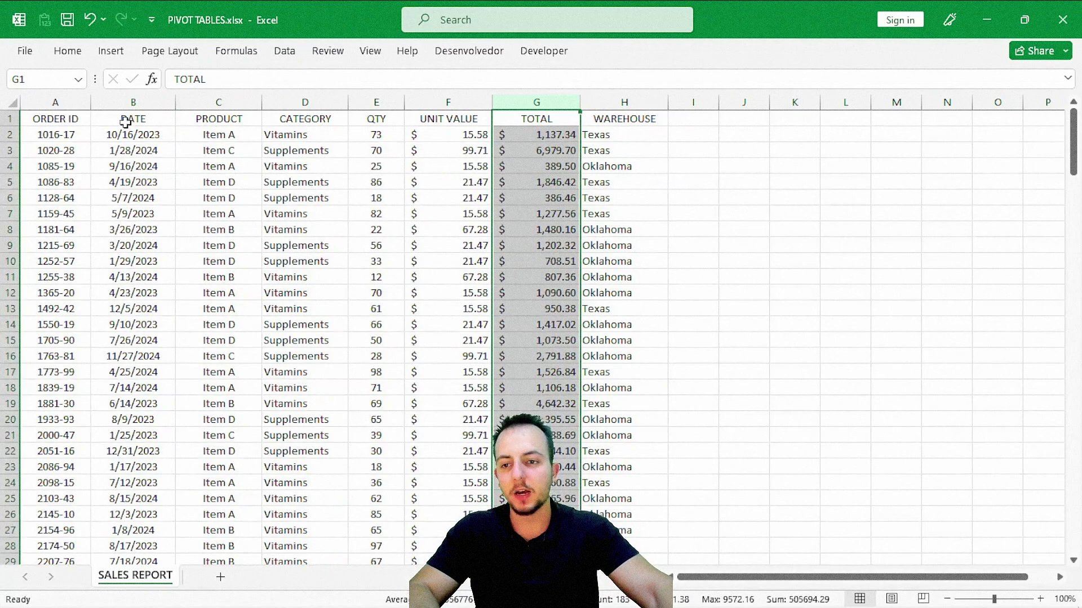
{"action": "left_click", "coordinate": [72, 120]}
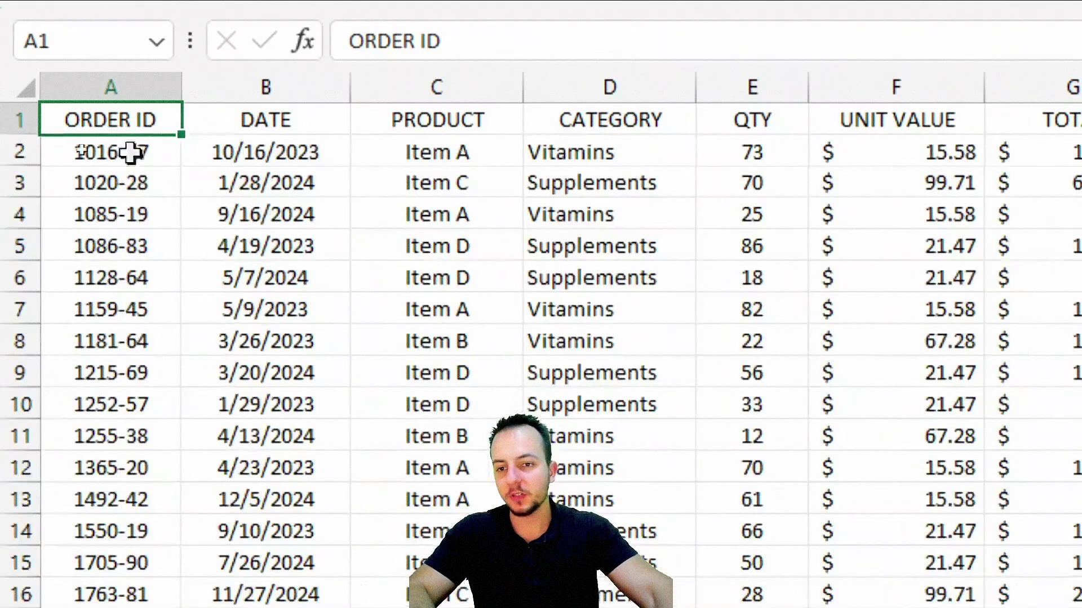
{"action": "left_click", "coordinate": [123, 160]}
{"action": "left_click", "coordinate": [530, 276]}
{"action": "left_click", "coordinate": [212, 322]}
{"action": "left_click", "coordinate": [672, 214]}
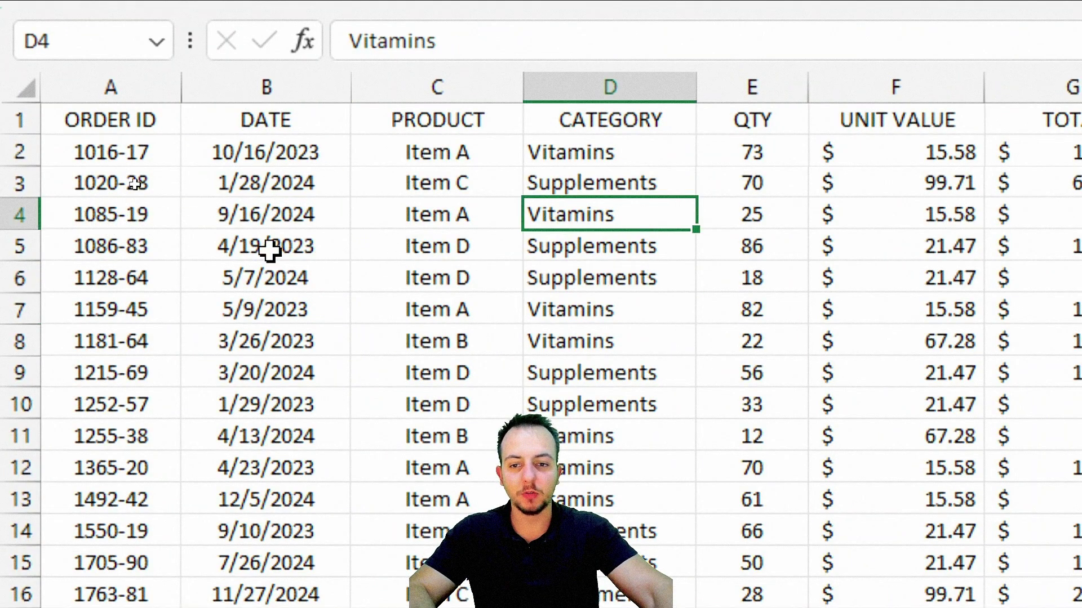
{"action": "left_click", "coordinate": [324, 247]}
- Create a PivotTable from the sales data in 'SALES REPORT'!$A$1:$H$184 and place it on a new worksheet
{"action": "left_click", "coordinate": [685, 176]}
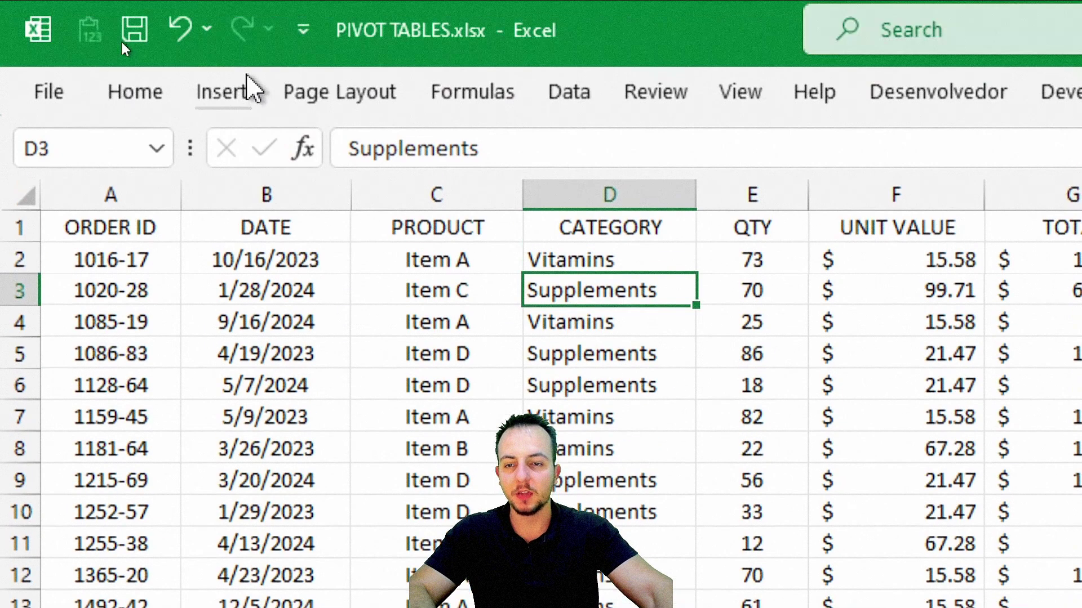
{"action": "left_click", "coordinate": [200, 105]}
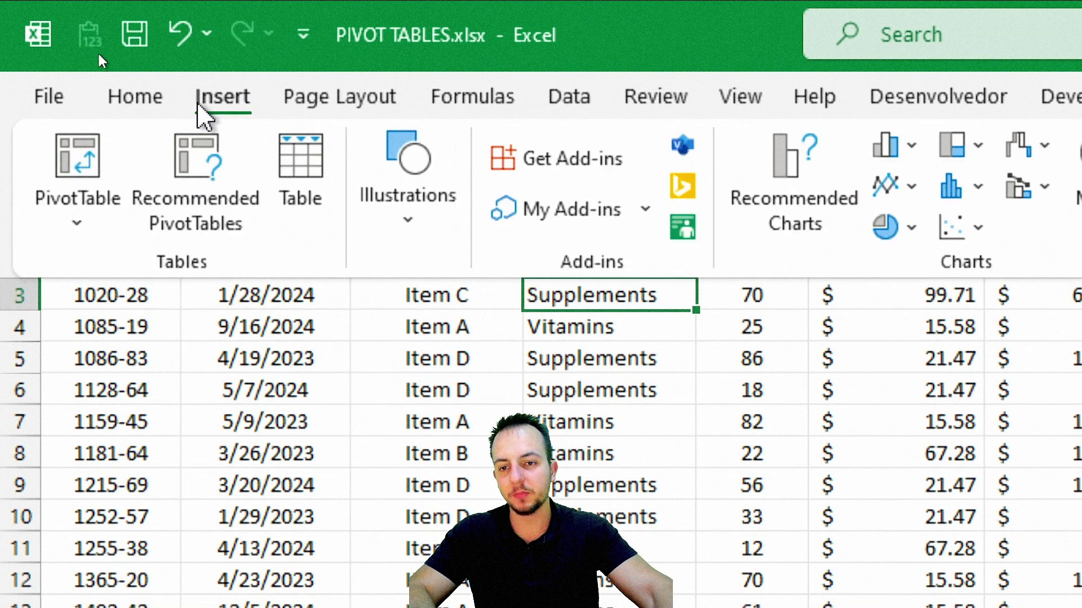
{"action": "left_click", "coordinate": [110, 183]}
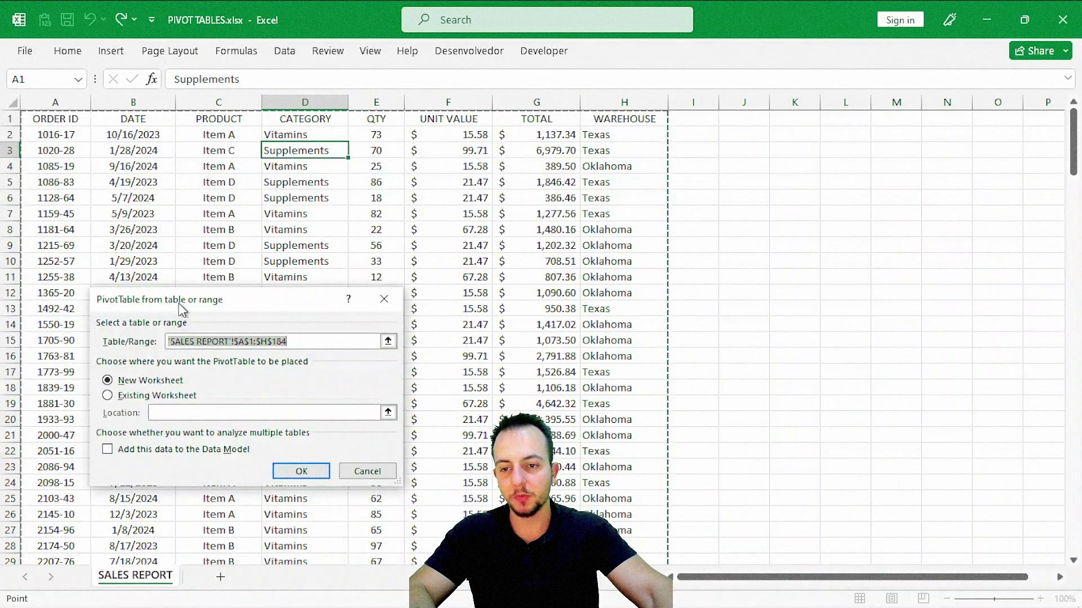
{"action": "left_click_drag", "start_coordinate": [182, 310], "coordinate": [146, 174]}
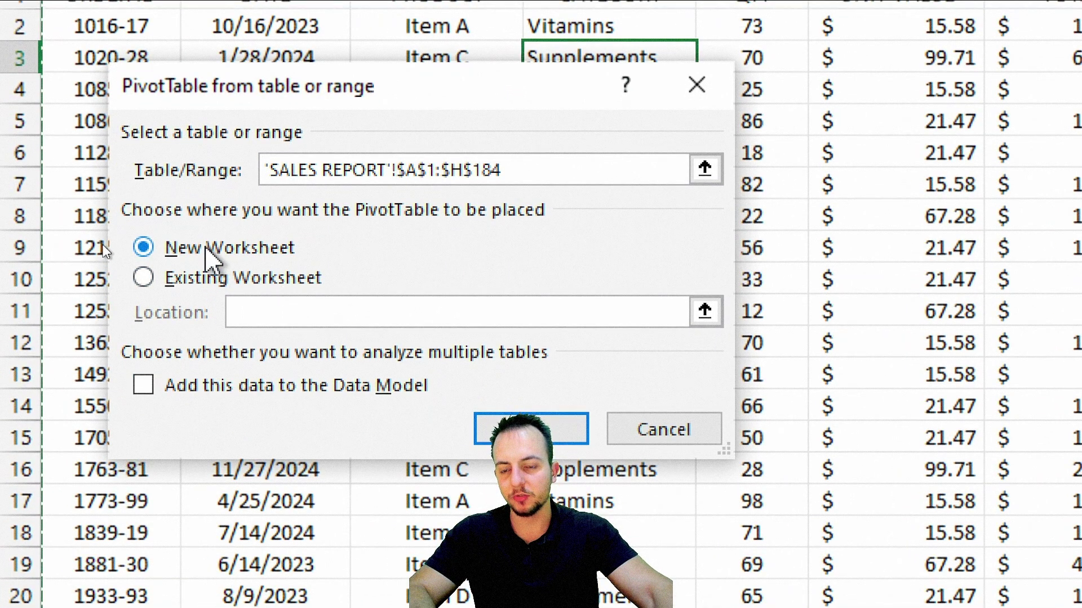
{"action": "left_click", "coordinate": [206, 249]}
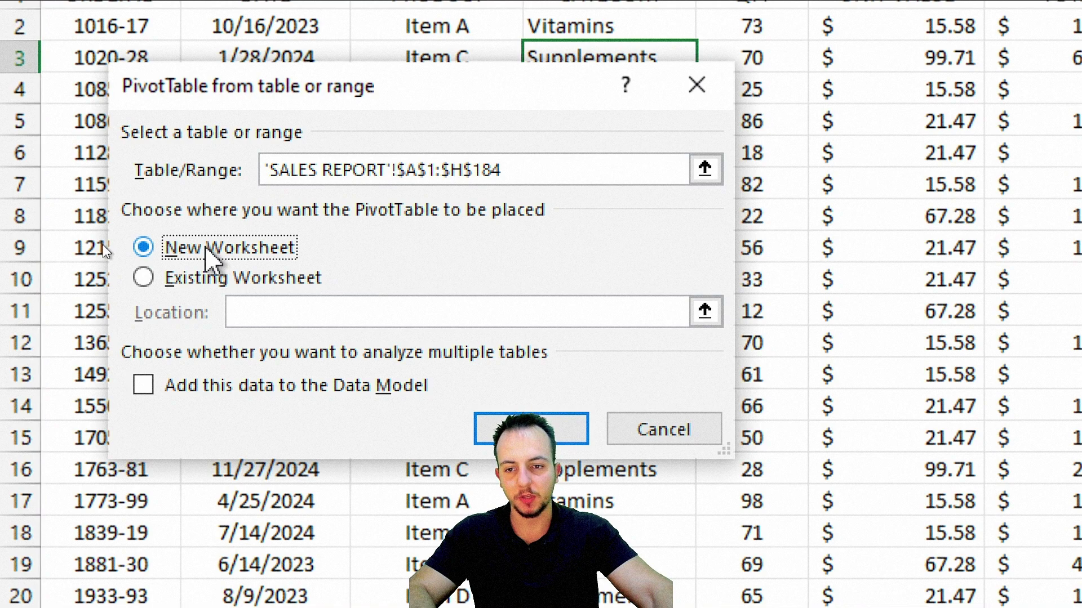
{"action": "left_click", "coordinate": [176, 280]}
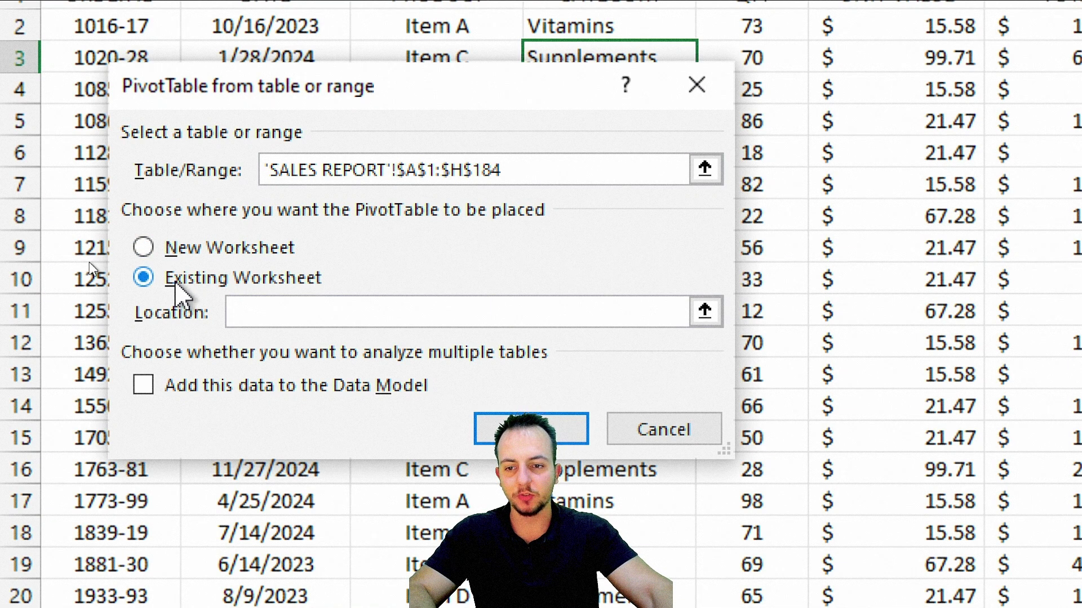
{"action": "left_click", "coordinate": [214, 251]}
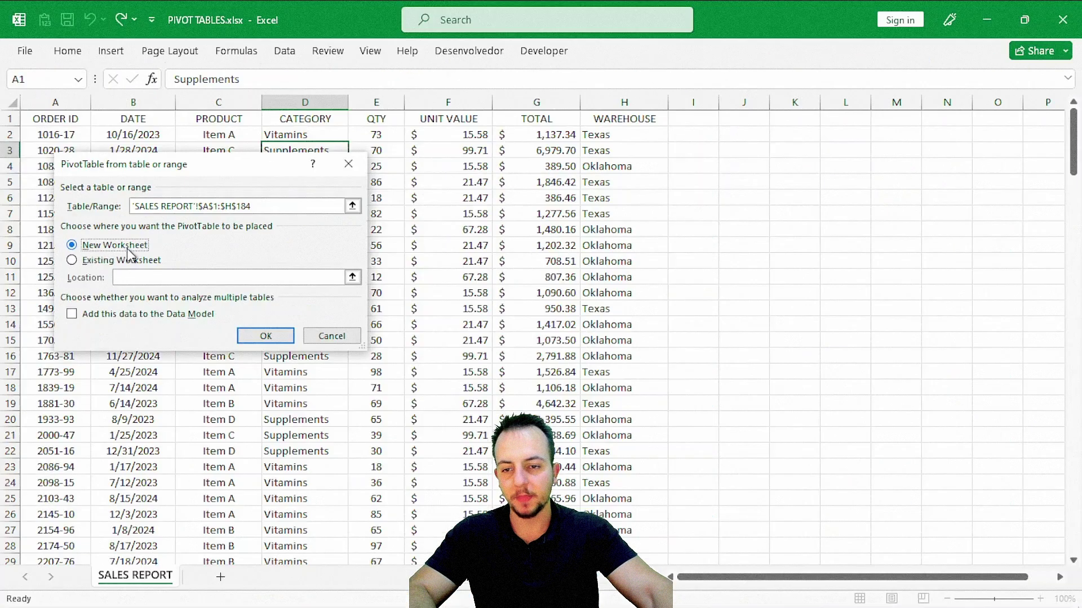
{"action": "left_click", "coordinate": [261, 337]}
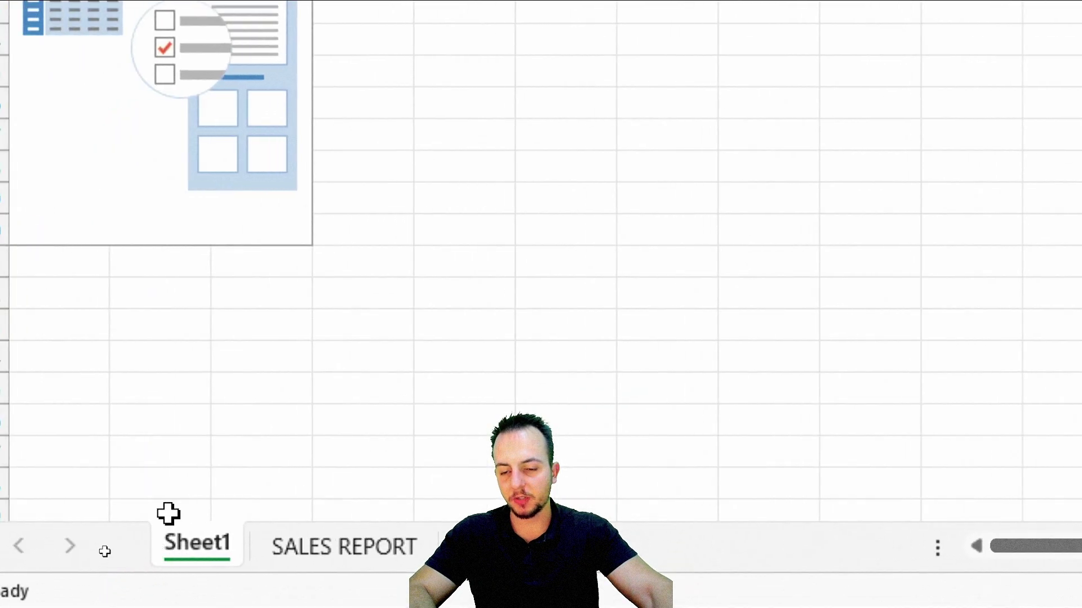
- Move the new Sheet1 after the SALES REPORT sheet and rename it PIVOT TABLE
{"action": "mouse_move", "coordinate": [194, 548]}
{"action": "left_mouse_down"}
{"action": "mouse_move", "coordinate": [468, 544]}
{"action": "mouse_move", "coordinate": [440, 544]}
{"action": "left_mouse_up"}
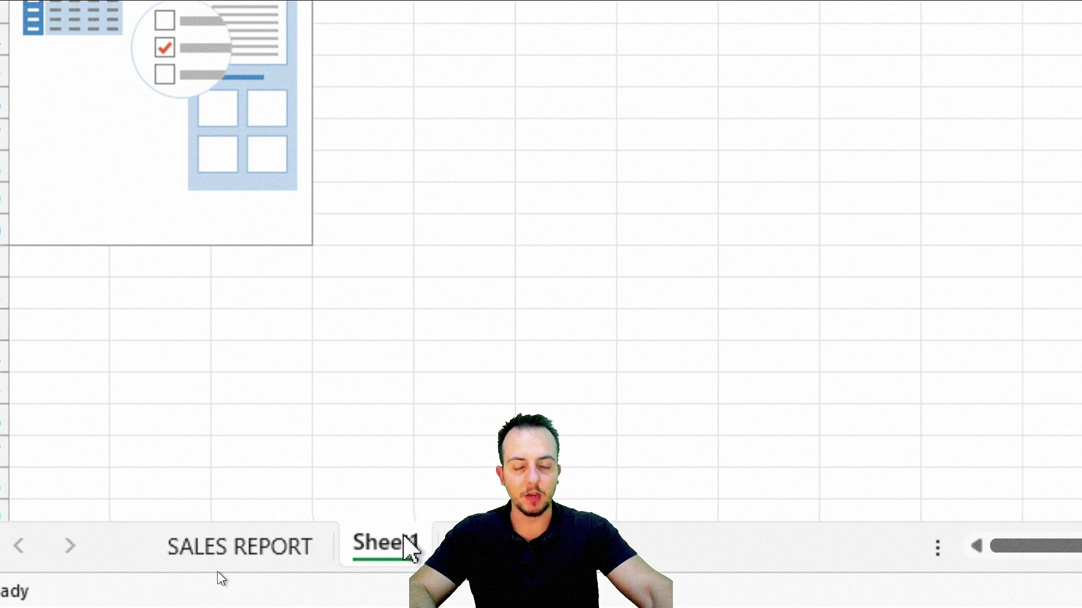
{"action": "double_click", "coordinate": [383, 542]}
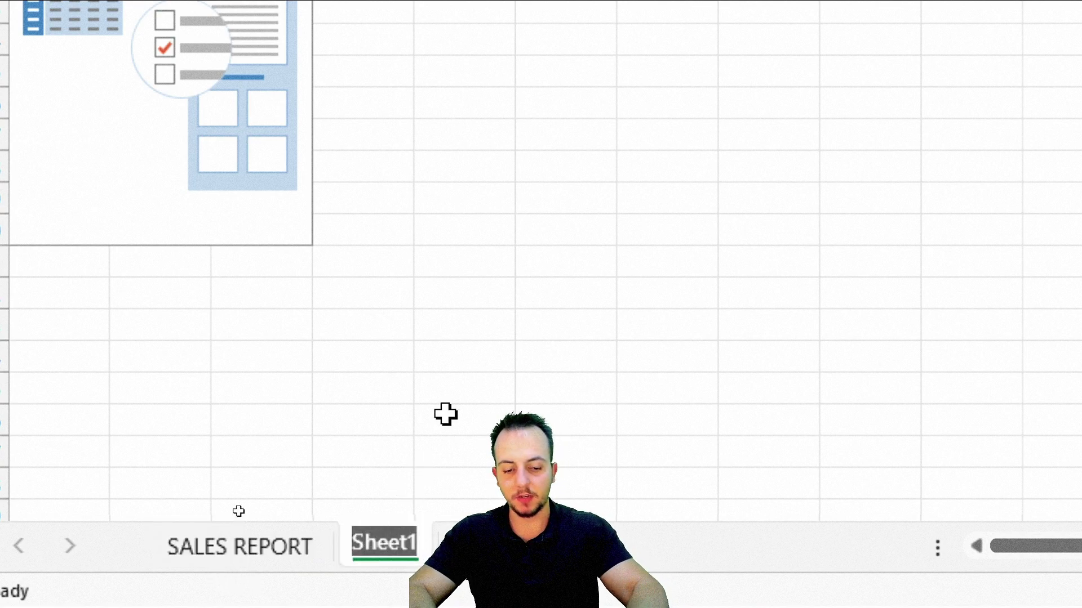
{"action": "key", "text": "Caps_Lock"}
{"action": "type", "text": "PIVOT TABLE"}
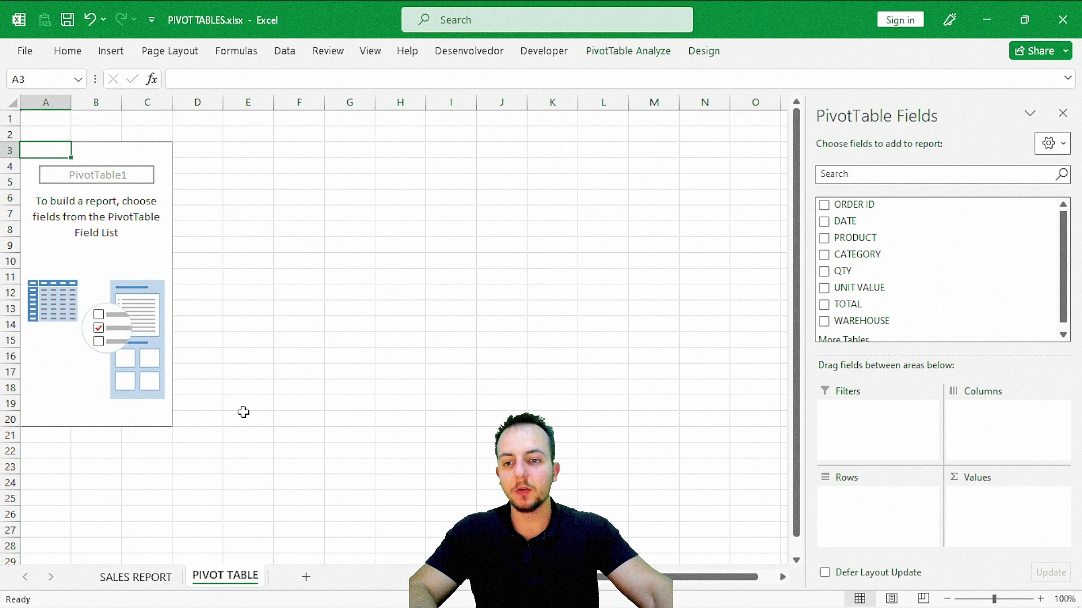
- Widen the PivotTable Fields pane
{"action": "left_click_drag", "start_coordinate": [805, 242], "coordinate": [758, 257]}
{"action": "key", "text": "ctrl+2"}
{"action": "mouse_move", "coordinate": [7, 136]}
{"action": "left_mouse_down"}
{"action": "mouse_move", "coordinate": [200, 410]}
{"action": "mouse_move", "coordinate": [200, 446]}
{"action": "left_mouse_up"}
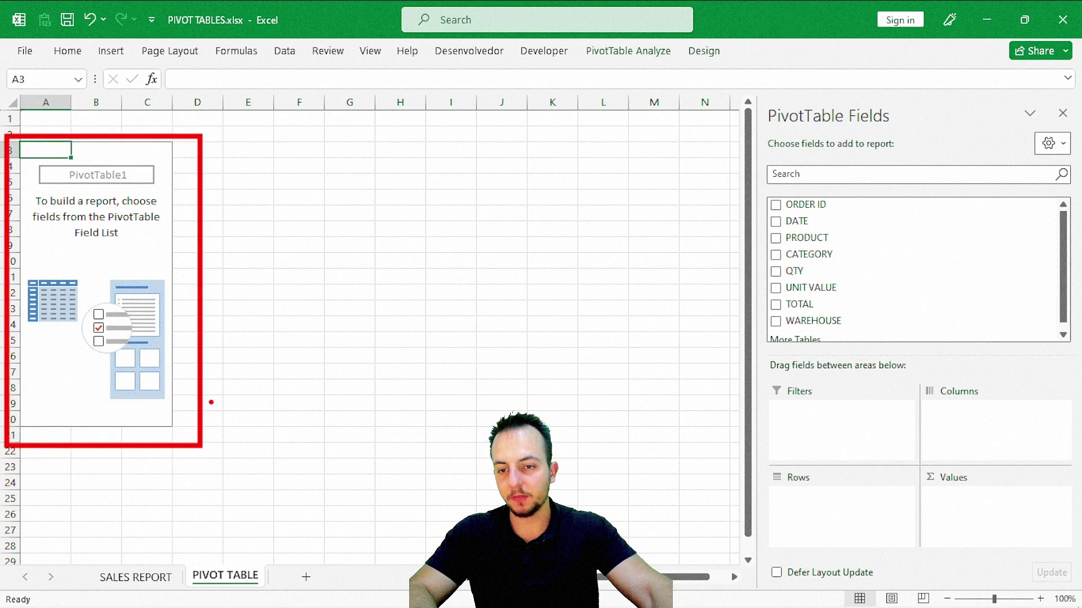
{"action": "left_click_drag", "start_coordinate": [226, 256], "coordinate": [383, 204]}
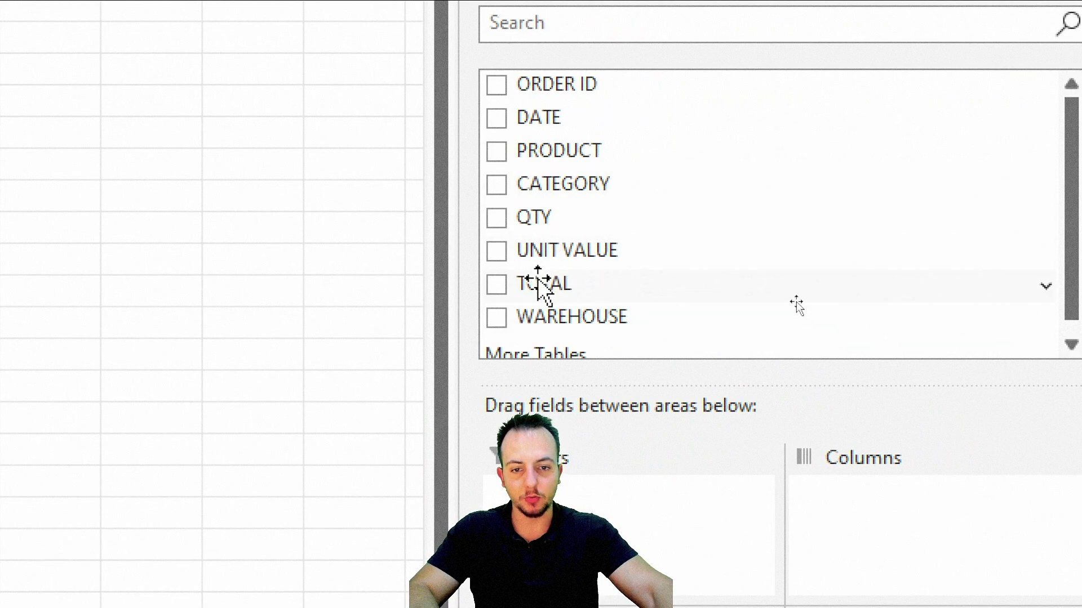
- Add the TOTAL field to the PivotTable's Values area and the DATE field to its Rows area
{"action": "left_click_drag", "start_coordinate": [537, 285], "coordinate": [972, 607]}
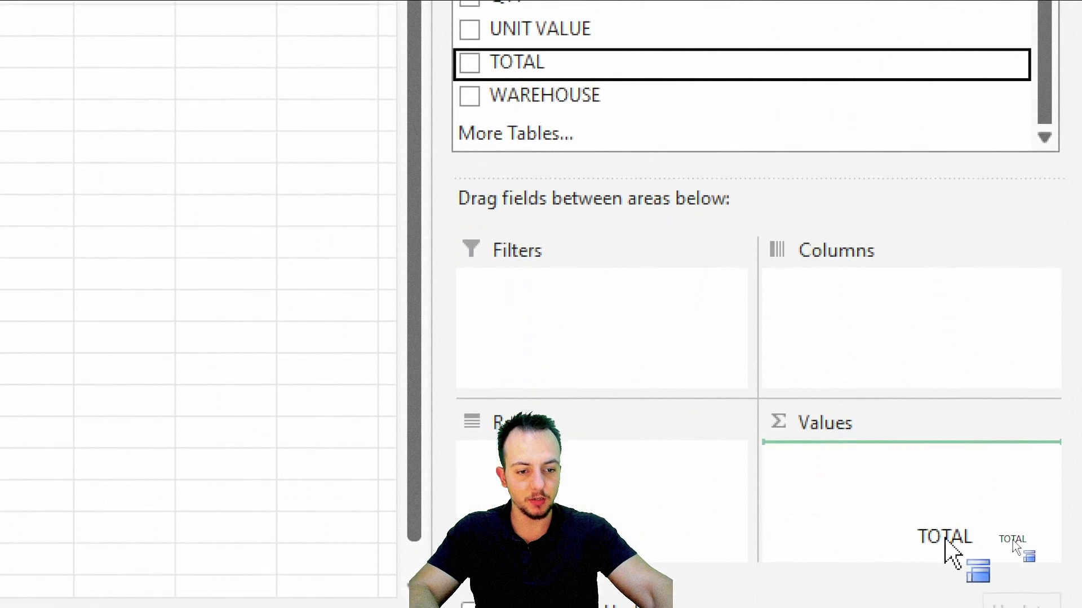
{"action": "left_click_drag", "start_coordinate": [945, 541], "coordinate": [930, 480]}
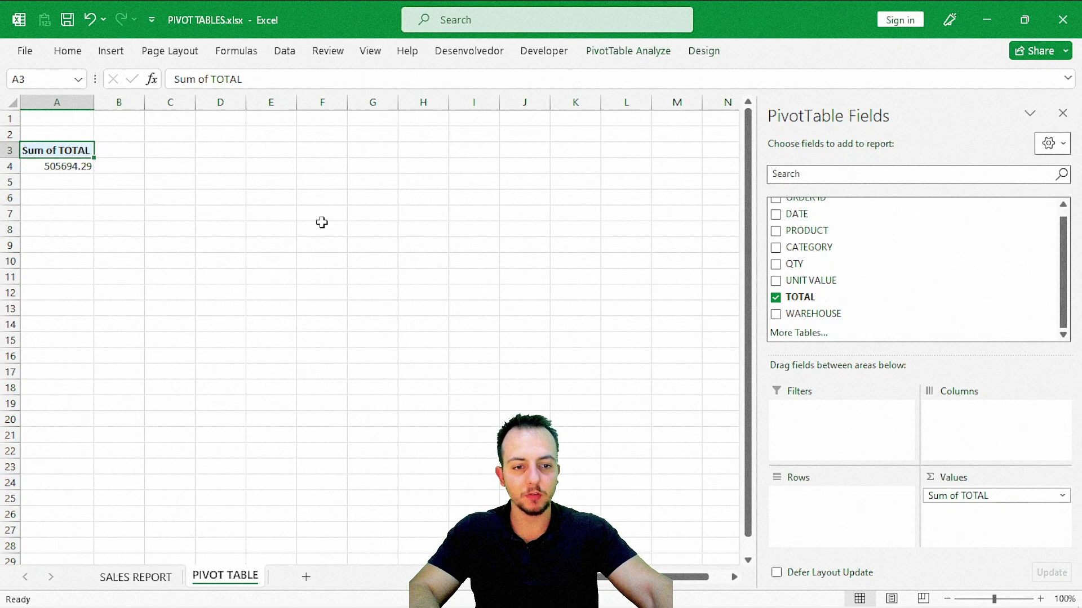
{"action": "left_click_drag", "start_coordinate": [1067, 270], "coordinate": [1064, 242]}
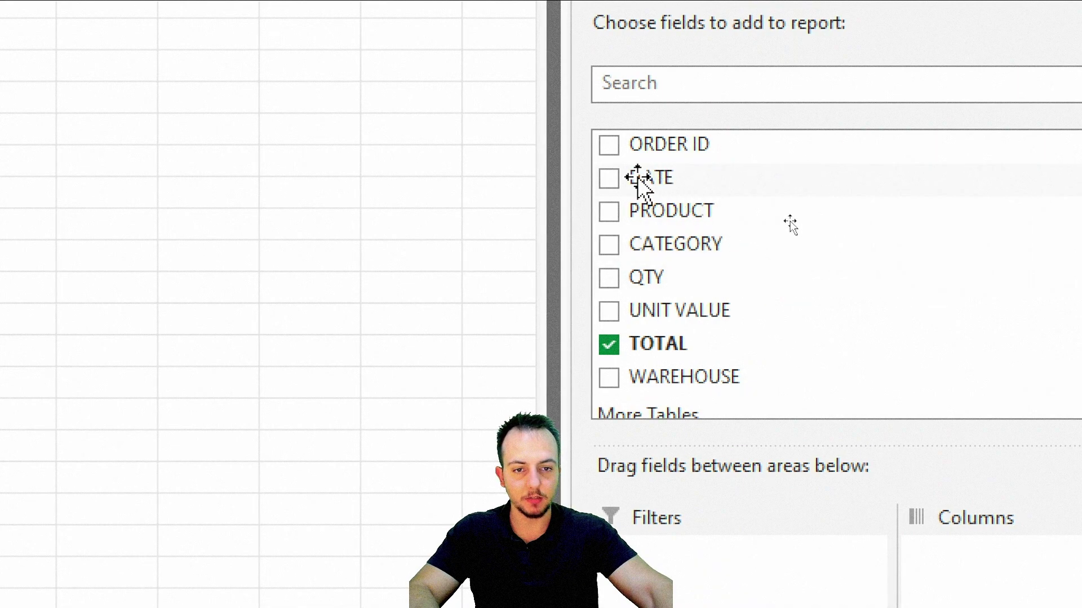
{"action": "left_click_drag", "start_coordinate": [640, 181], "coordinate": [820, 607]}
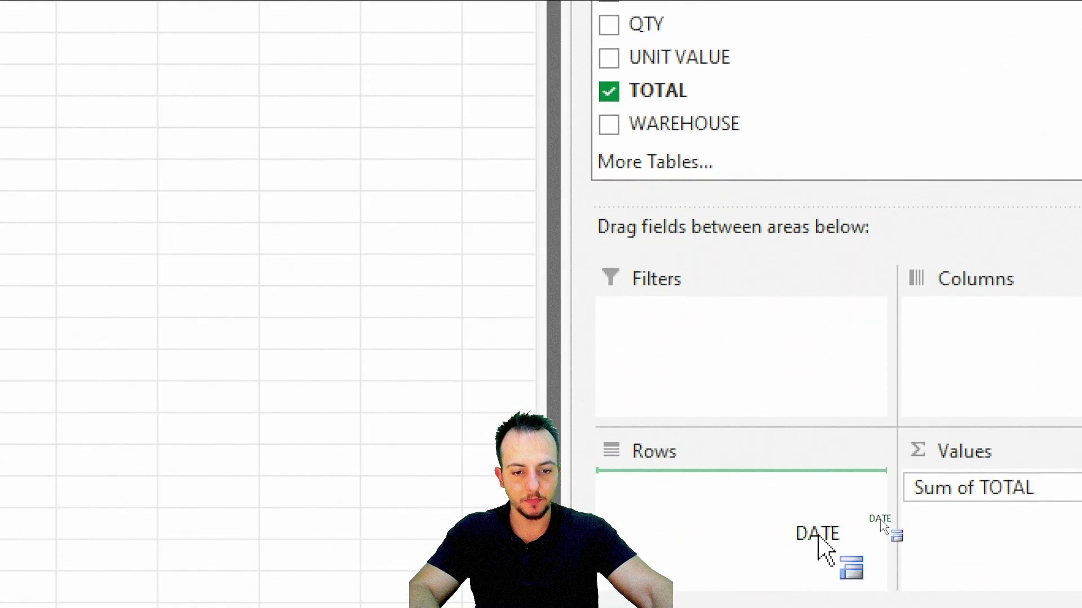
{"action": "left_click_drag", "start_coordinate": [818, 538], "coordinate": [821, 546]}
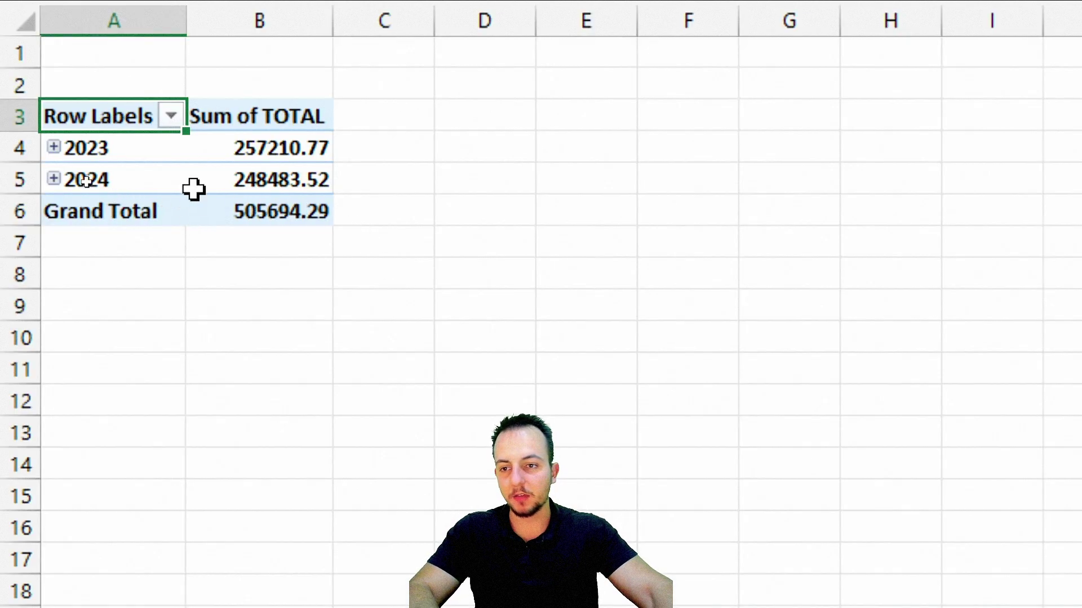
- Expand 2023 with its Qtr1 and Qtr2, as well as 2024, in the row labels to examine the date breakdown
{"action": "left_click", "coordinate": [54, 147]}
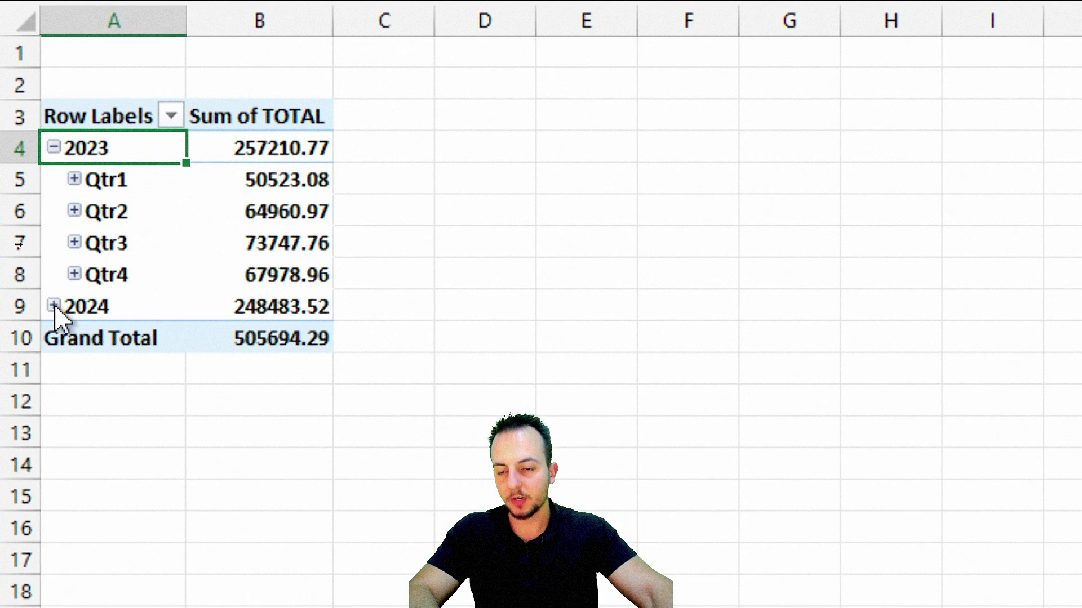
{"action": "left_click", "coordinate": [74, 210]}
{"action": "left_click", "coordinate": [75, 180]}
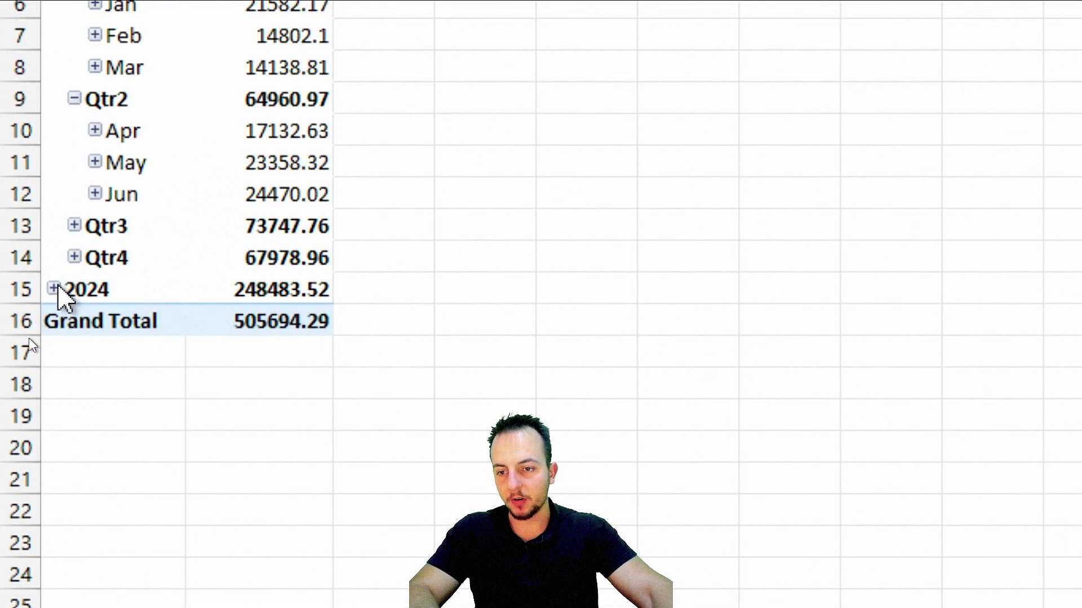
{"action": "left_click", "coordinate": [54, 289]}
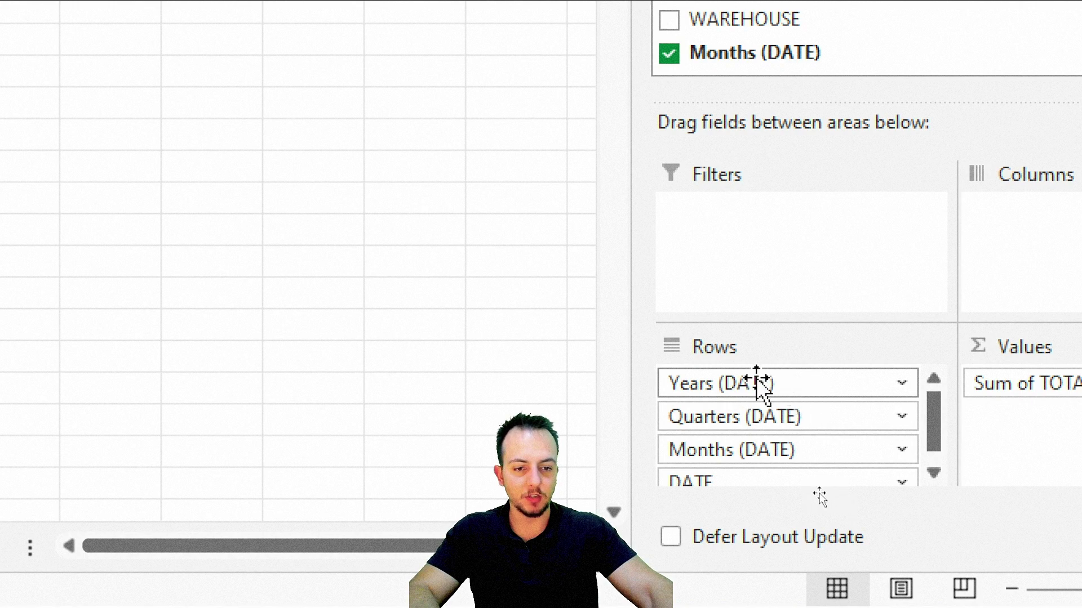
- Remove Years (DATE), Quarters (DATE) and DATE from the Rows area, keeping only Months (DATE)
{"action": "left_click_drag", "start_coordinate": [806, 387], "coordinate": [384, 98]}
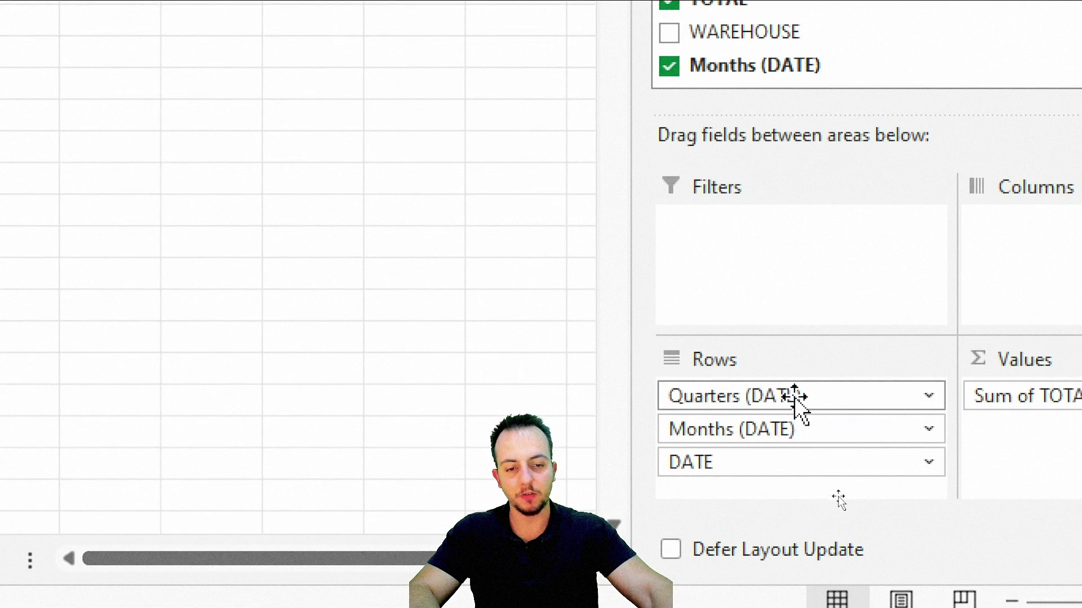
{"action": "left_click_drag", "start_coordinate": [796, 398], "coordinate": [469, 244]}
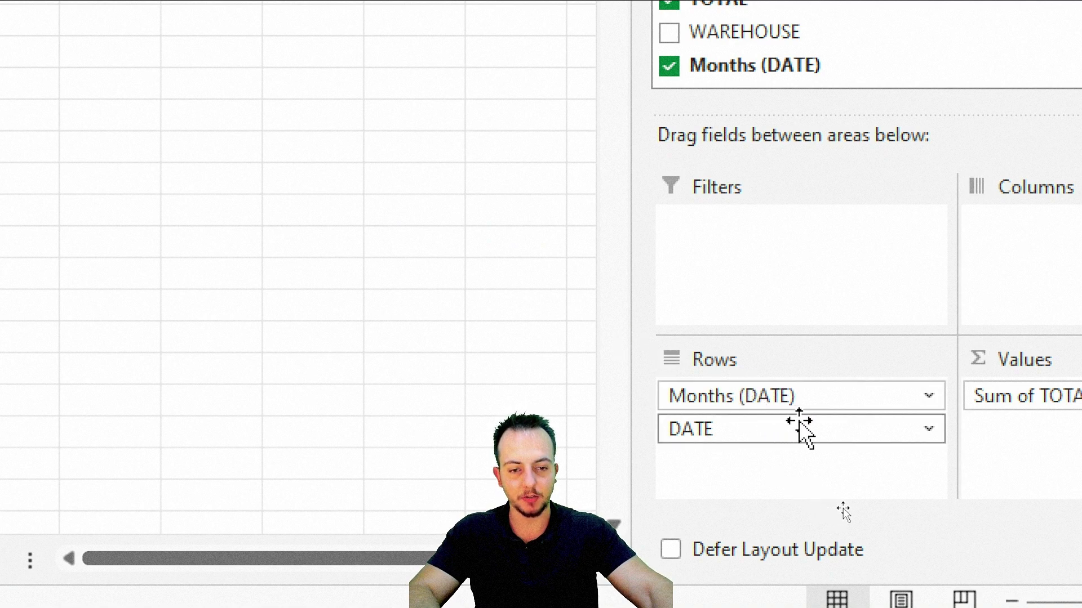
{"action": "left_click_drag", "start_coordinate": [838, 426], "coordinate": [369, 124]}
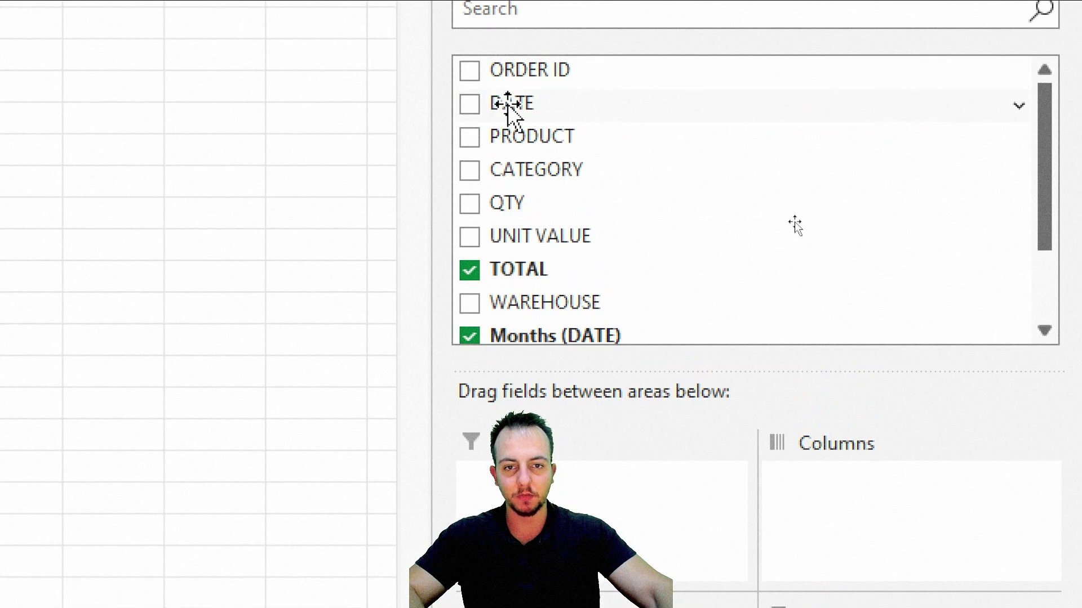
- Add the DATE field to the PivotTable's Columns area
{"action": "left_click_drag", "start_coordinate": [491, 105], "coordinate": [913, 533]}
{"action": "left_click_drag", "start_coordinate": [908, 442], "coordinate": [910, 451]}
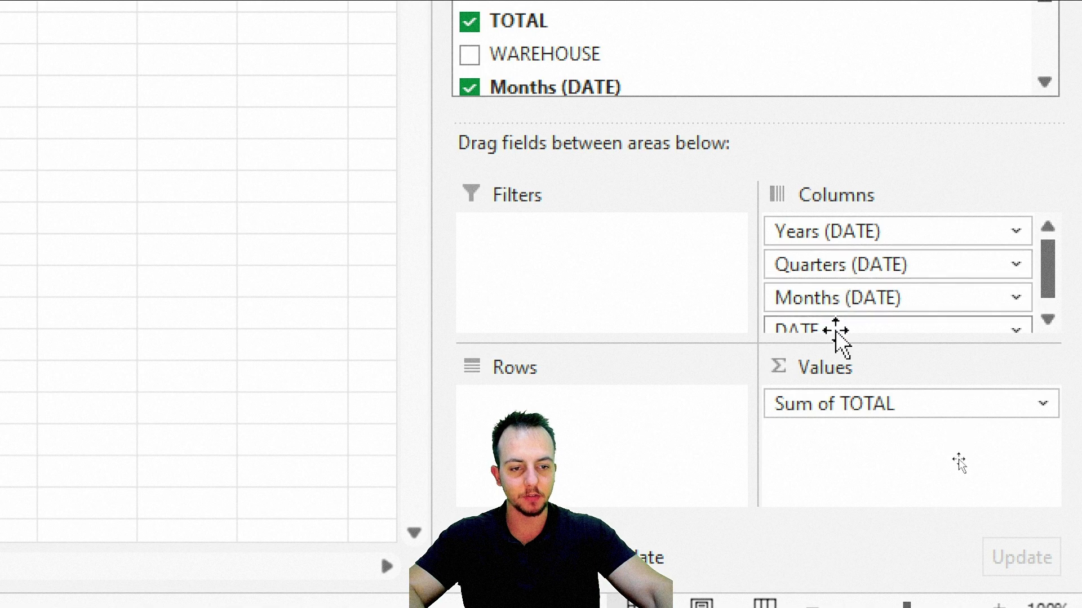
- Move Months (DATE) from Columns to Rows, and remove Quarters (DATE) and DATE from the Columns area
{"action": "left_click_drag", "start_coordinate": [1051, 273], "coordinate": [1043, 285]}
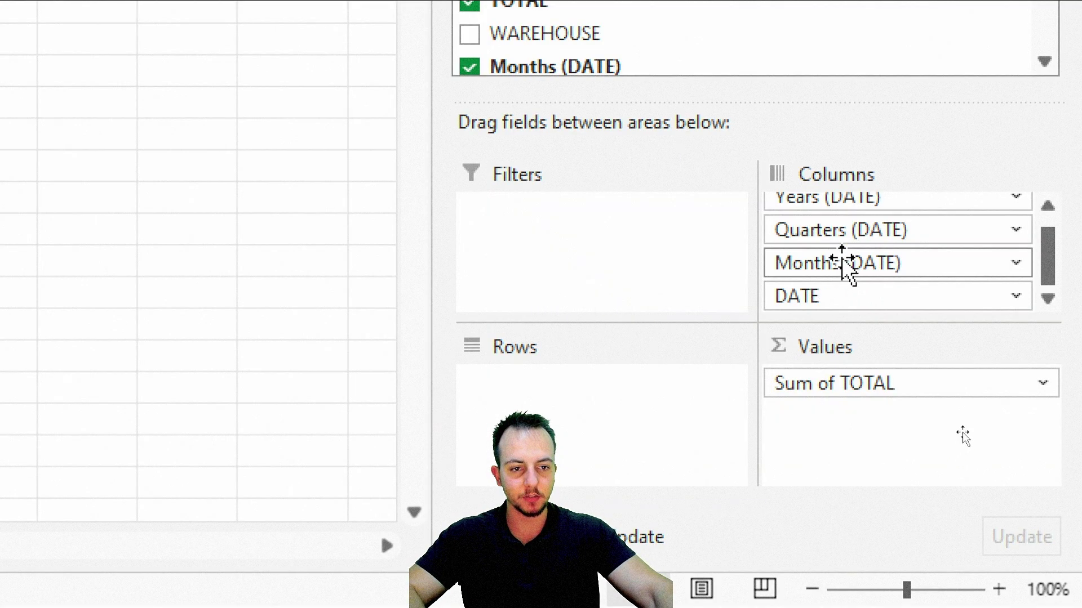
{"action": "left_click_drag", "start_coordinate": [888, 274], "coordinate": [598, 401]}
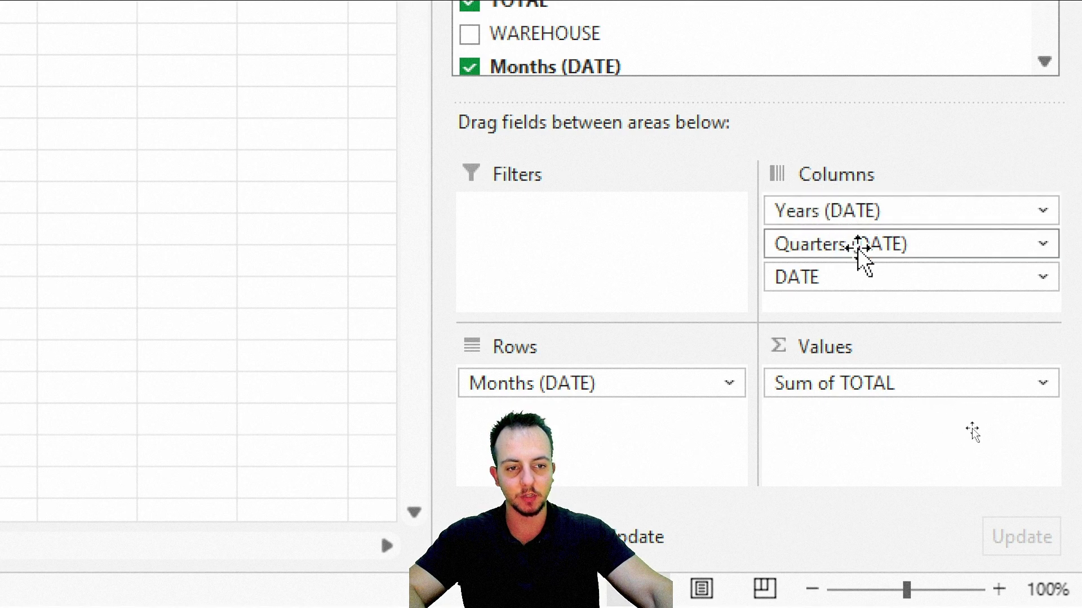
{"action": "left_click_drag", "start_coordinate": [899, 243], "coordinate": [468, 259]}
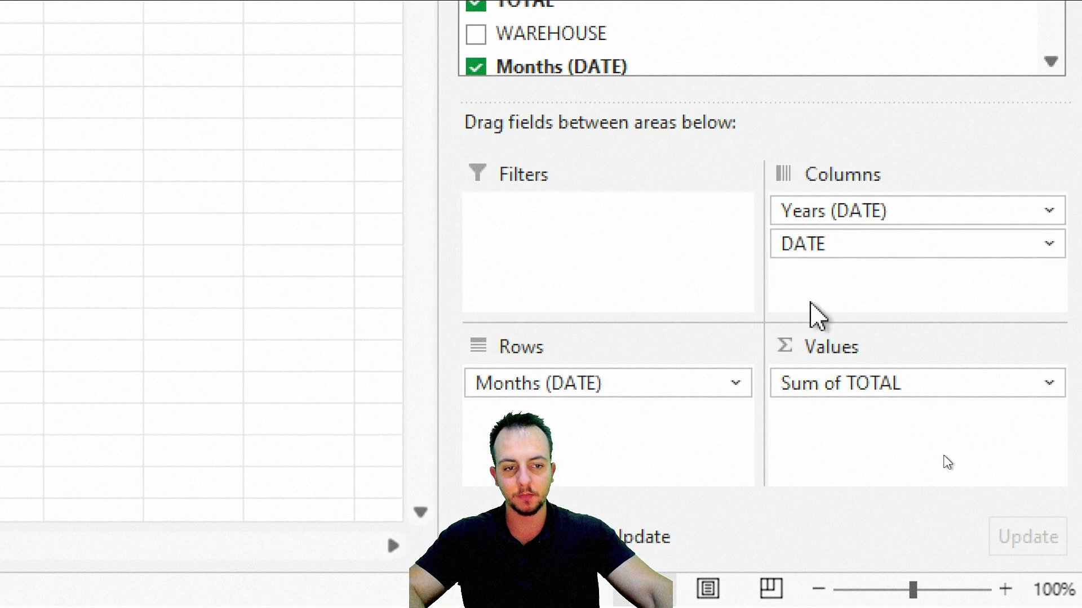
{"action": "left_click_drag", "start_coordinate": [879, 249], "coordinate": [366, 189]}
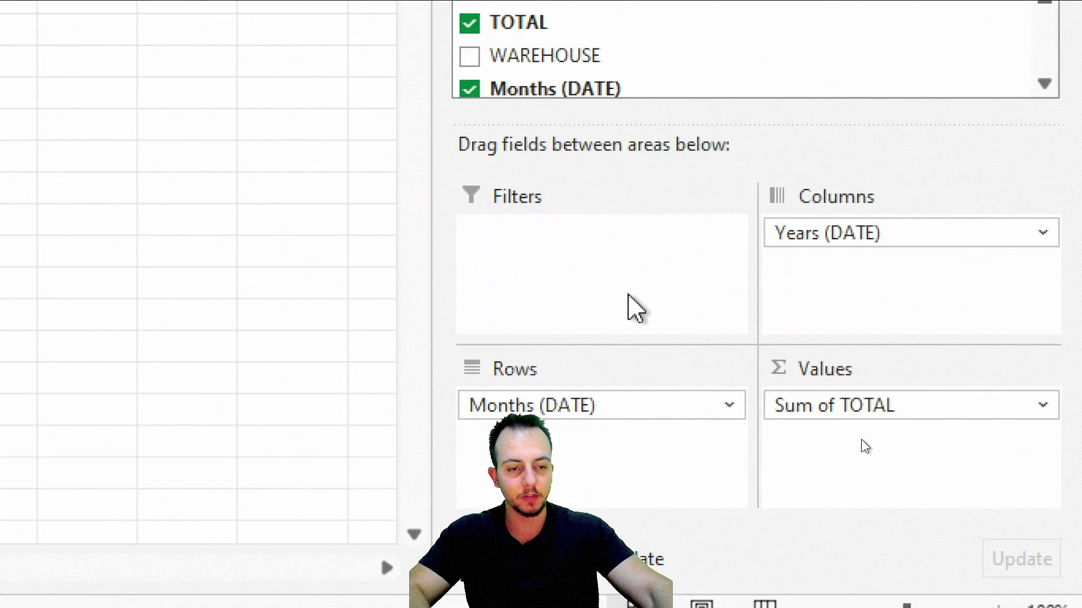
- Move Years (DATE) from the Columns area to the Filters area
{"action": "mouse_move", "coordinate": [884, 229]}
{"action": "left_mouse_down"}
{"action": "mouse_move", "coordinate": [828, 251]}
{"action": "mouse_move", "coordinate": [696, 250]}
{"action": "mouse_move", "coordinate": [698, 259]}
{"action": "left_mouse_up"}
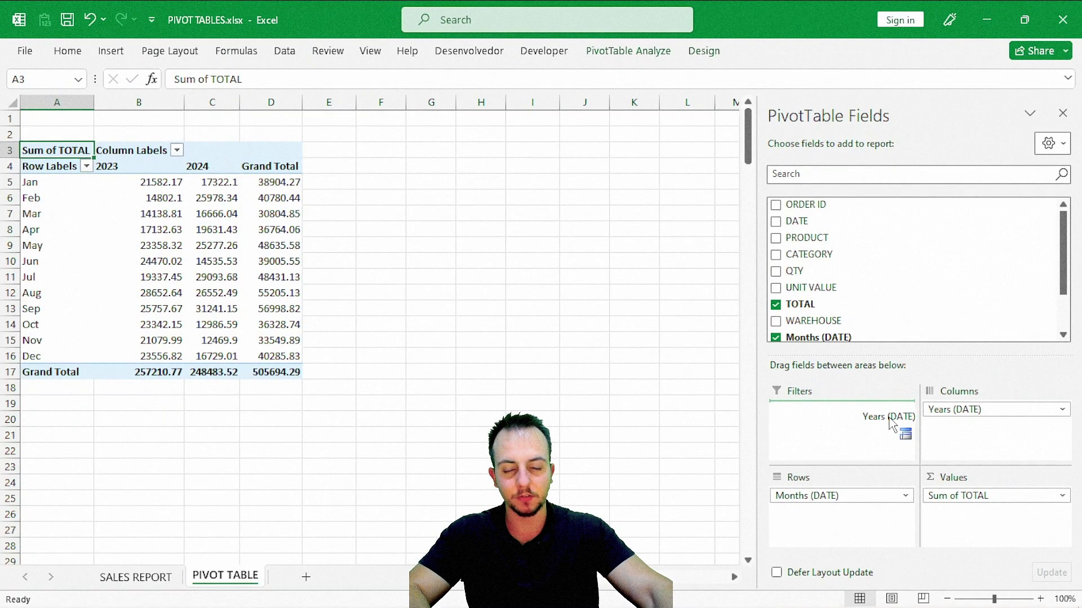
{"action": "left_click_drag", "start_coordinate": [889, 423], "coordinate": [890, 418]}
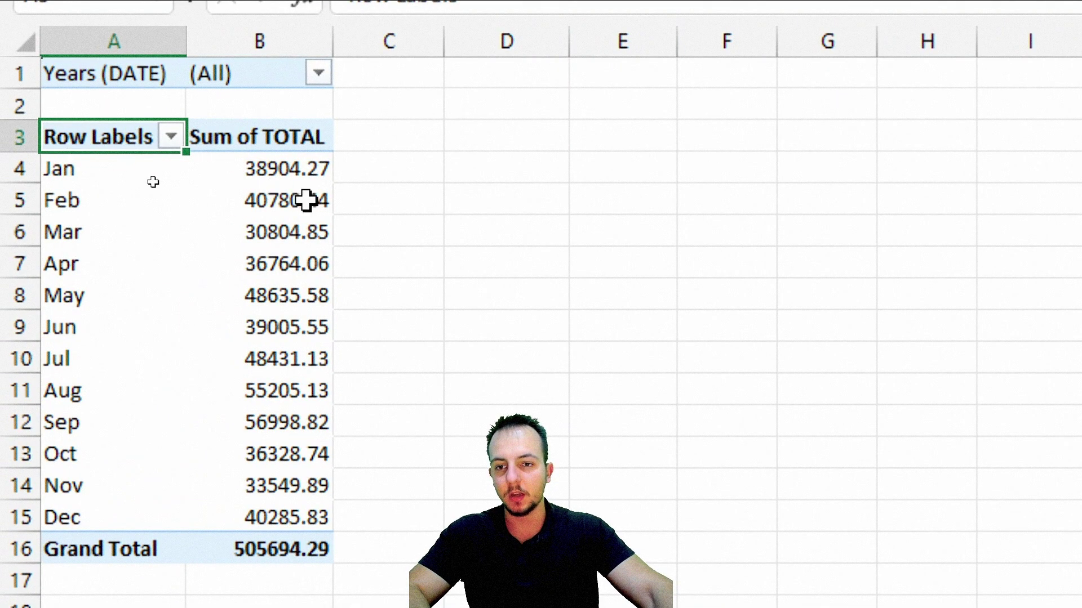
{"action": "left_click_drag", "start_coordinate": [366, 114], "coordinate": [410, 159]}
{"action": "left_click_drag", "start_coordinate": [416, 116], "coordinate": [420, 136]}
{"action": "left_click_drag", "start_coordinate": [488, 115], "coordinate": [540, 170]}
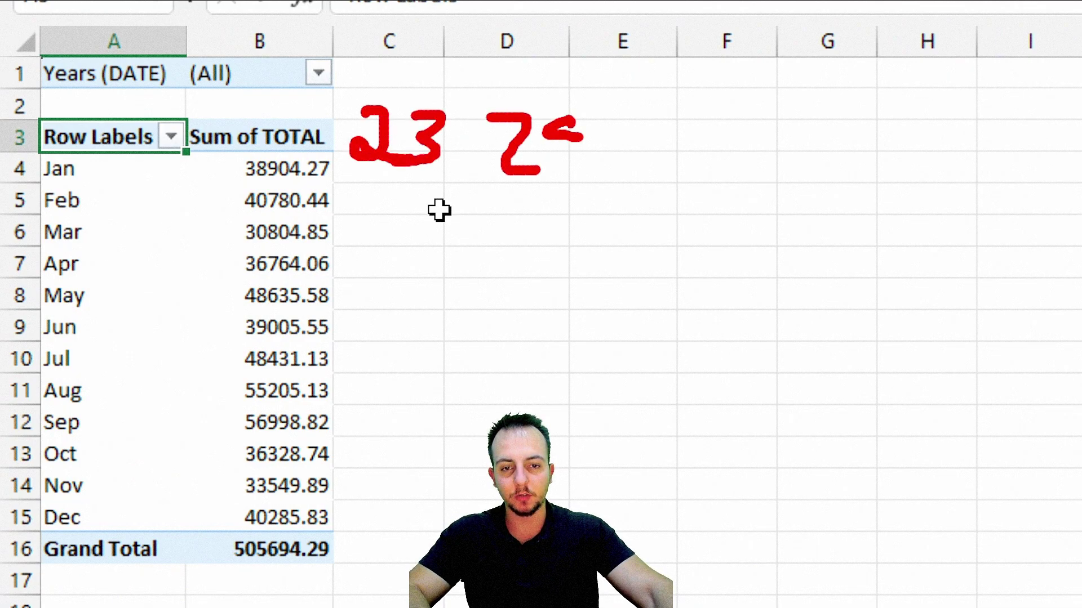
{"action": "left_click_drag", "start_coordinate": [316, 83], "coordinate": [456, 191]}
{"action": "left_click_drag", "start_coordinate": [472, 79], "coordinate": [599, 214]}
{"action": "key", "text": "Escape"}
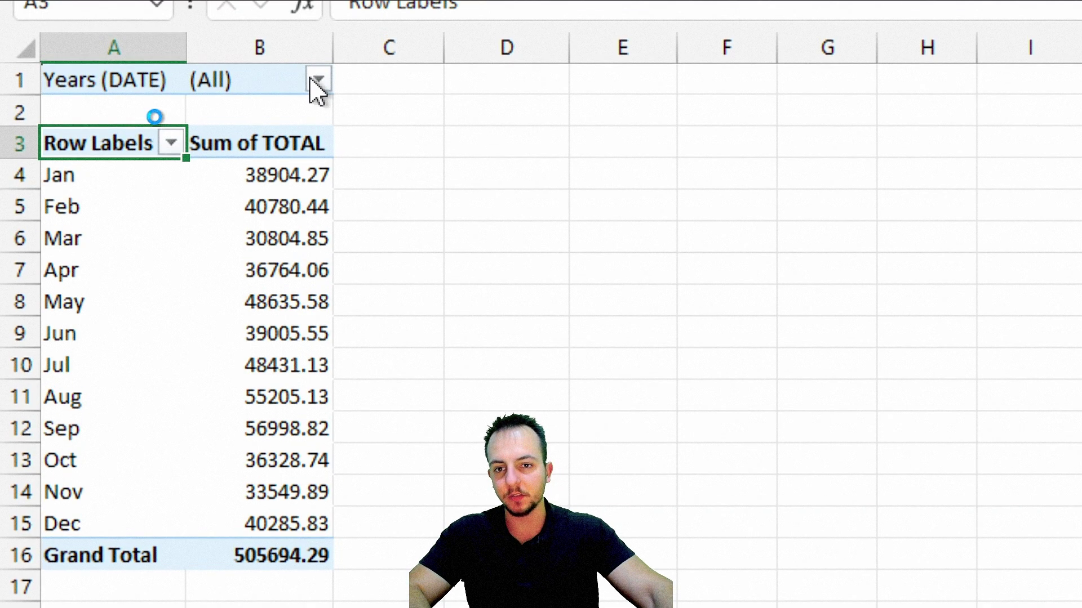
- Filter the PivotTable by Years (DATE), first to 2023 and after that to 2024
{"action": "left_click", "coordinate": [318, 73]}
{"action": "left_click", "coordinate": [82, 210]}
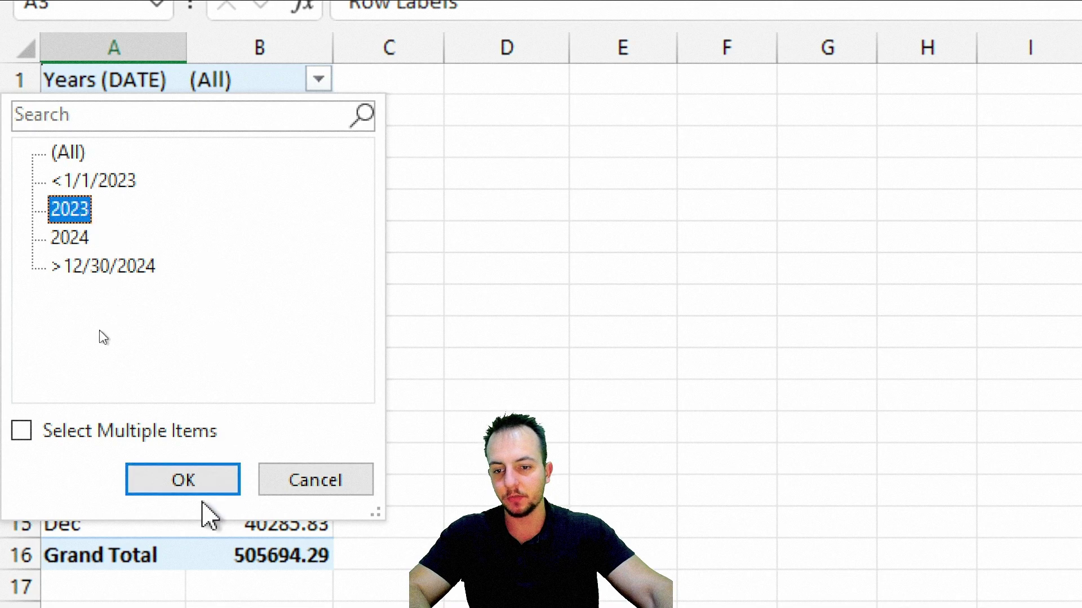
{"action": "left_click", "coordinate": [197, 486]}
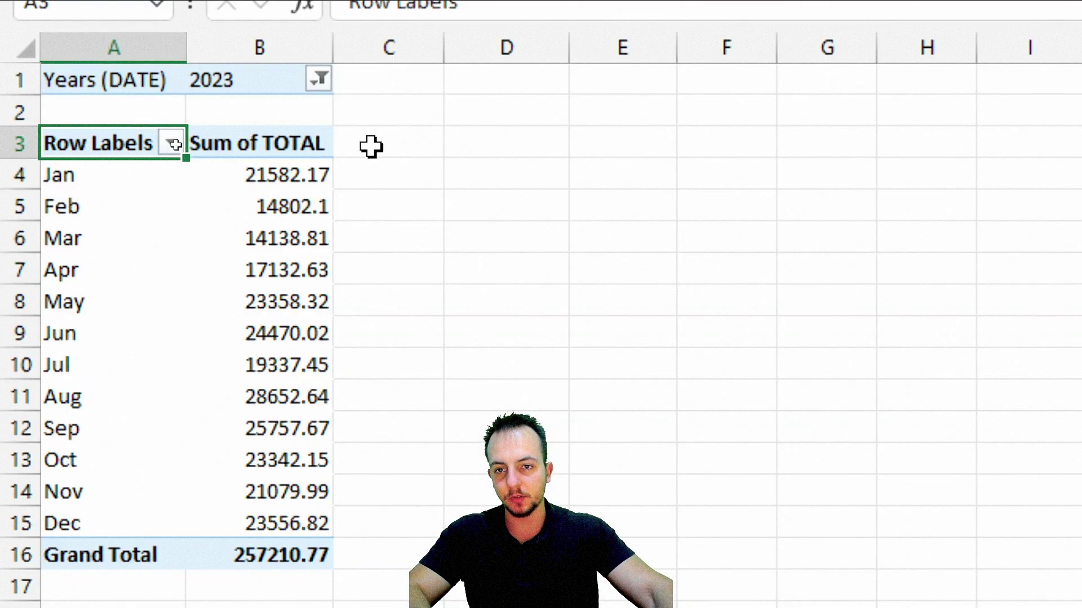
{"action": "left_click", "coordinate": [318, 80]}
{"action": "left_click", "coordinate": [62, 237]}
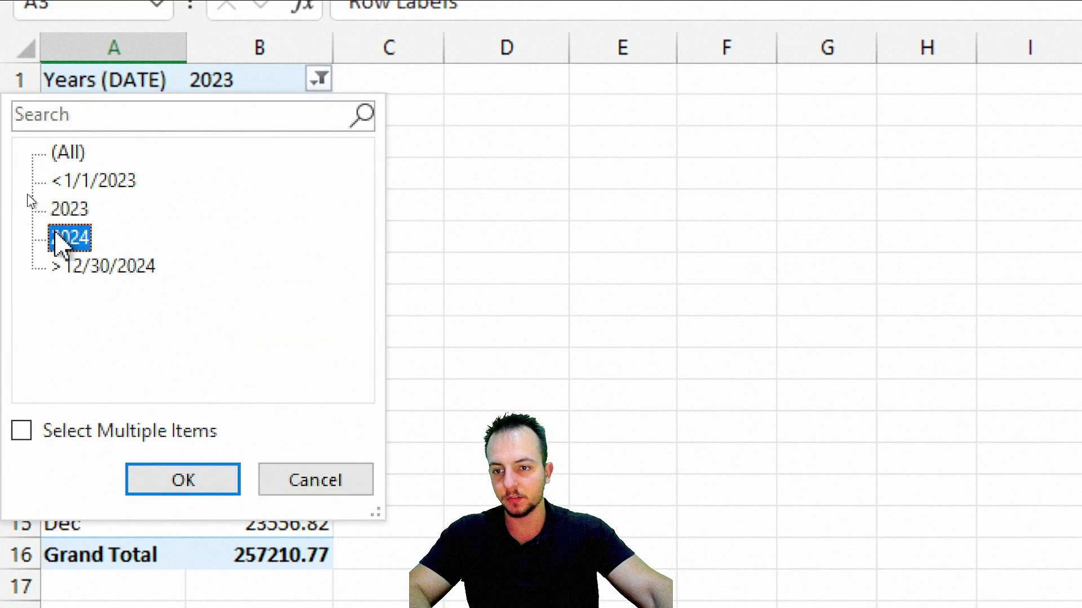
{"action": "left_click", "coordinate": [179, 482]}
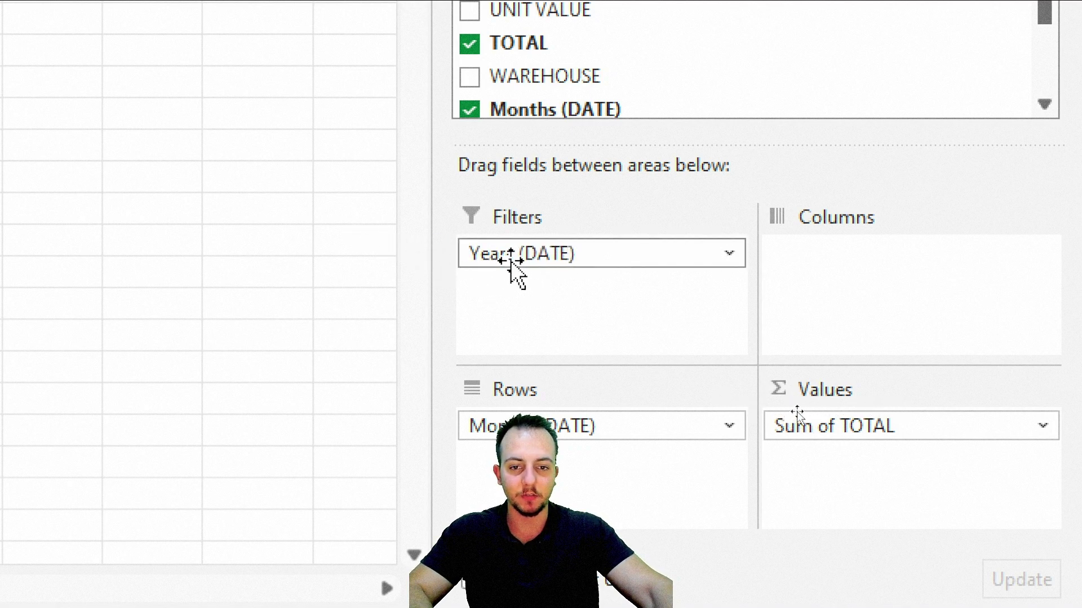
- Move Years (DATE) from the Filters area to the Columns area
{"action": "left_click_drag", "start_coordinate": [497, 251], "coordinate": [849, 276]}
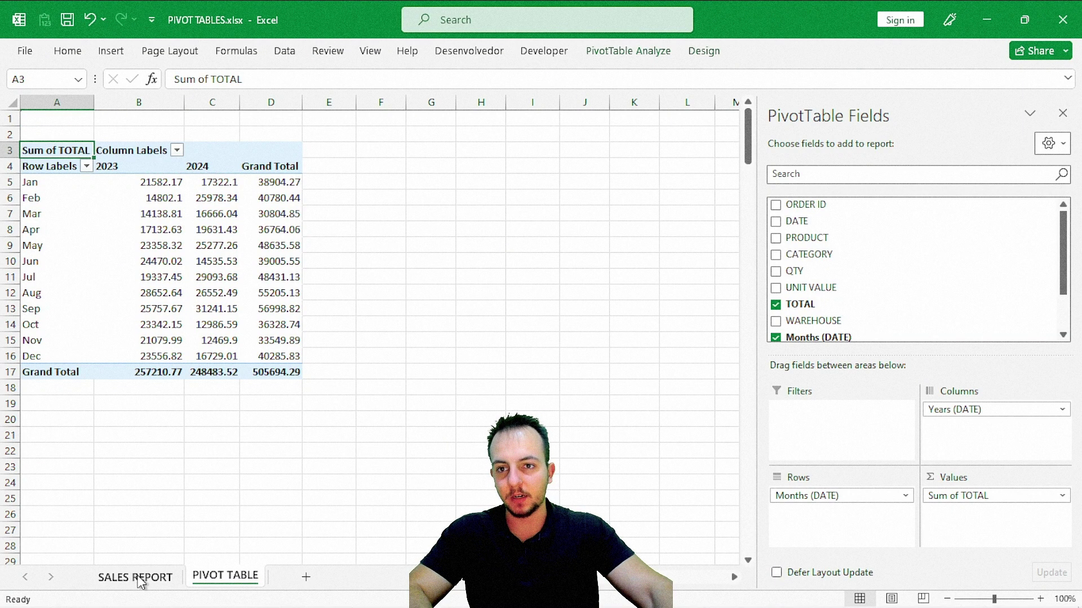
- Insert a second PivotTable from the SALES REPORT range A1:H184, placed at cell F3 of the existing PIVOT TABLE sheet
{"action": "left_click", "coordinate": [140, 580]}
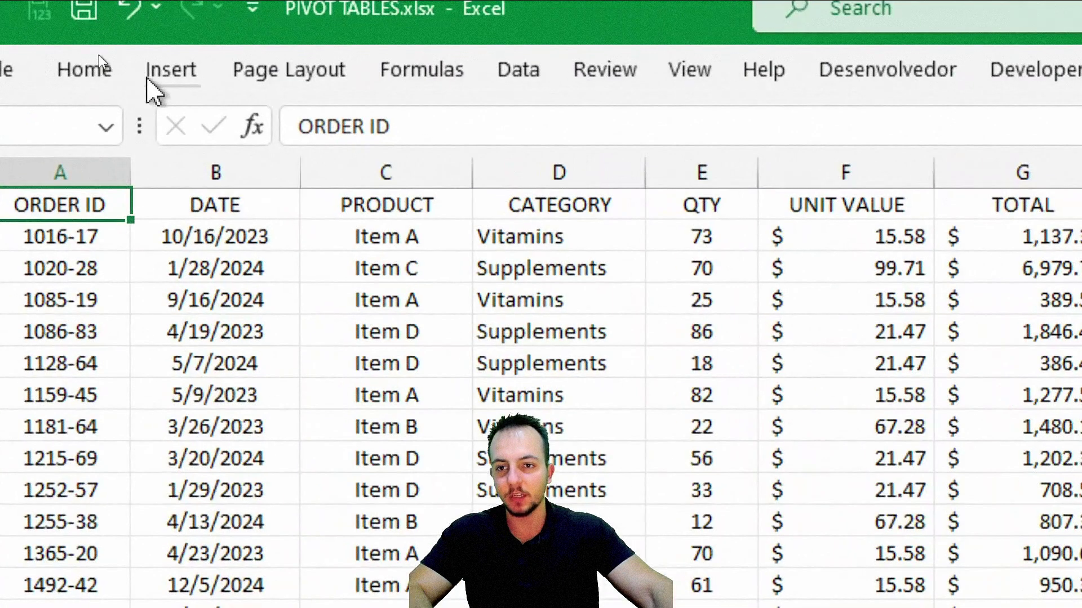
{"action": "left_click", "coordinate": [102, 54]}
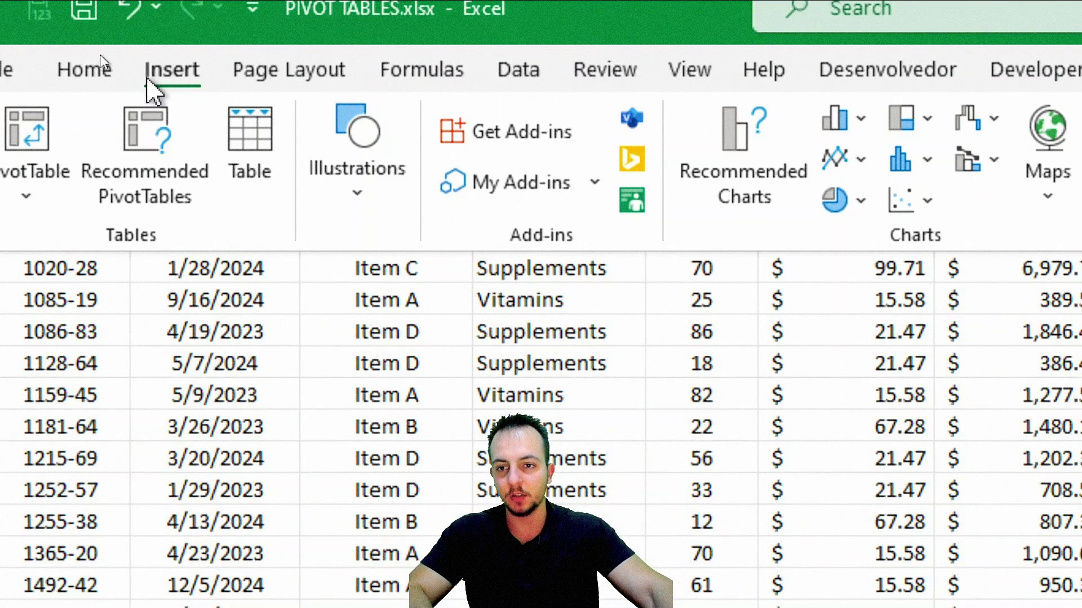
{"action": "left_click", "coordinate": [32, 133]}
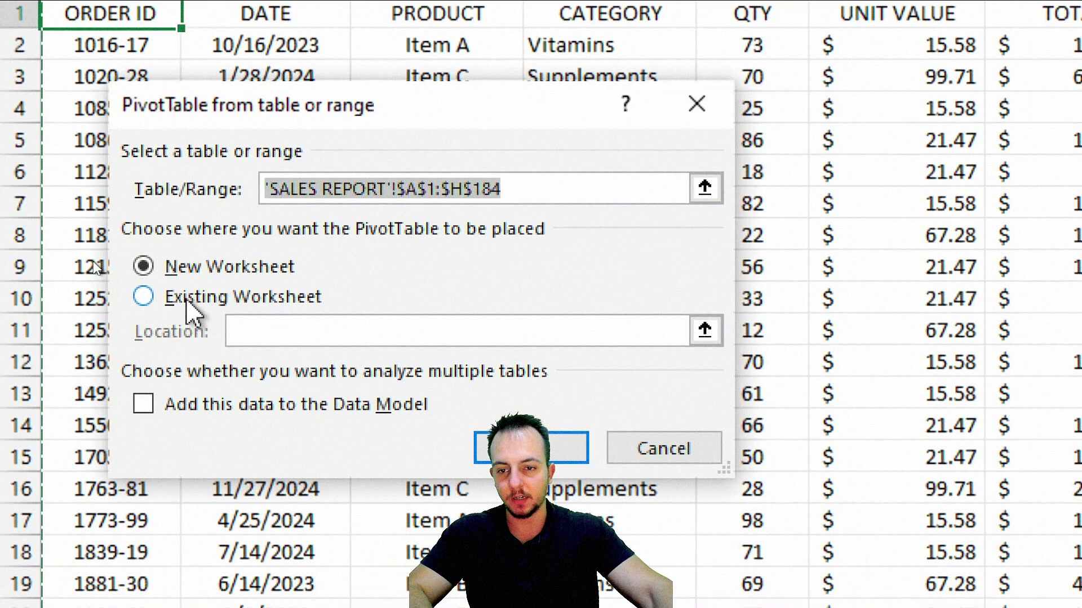
{"action": "left_click", "coordinate": [178, 489]}
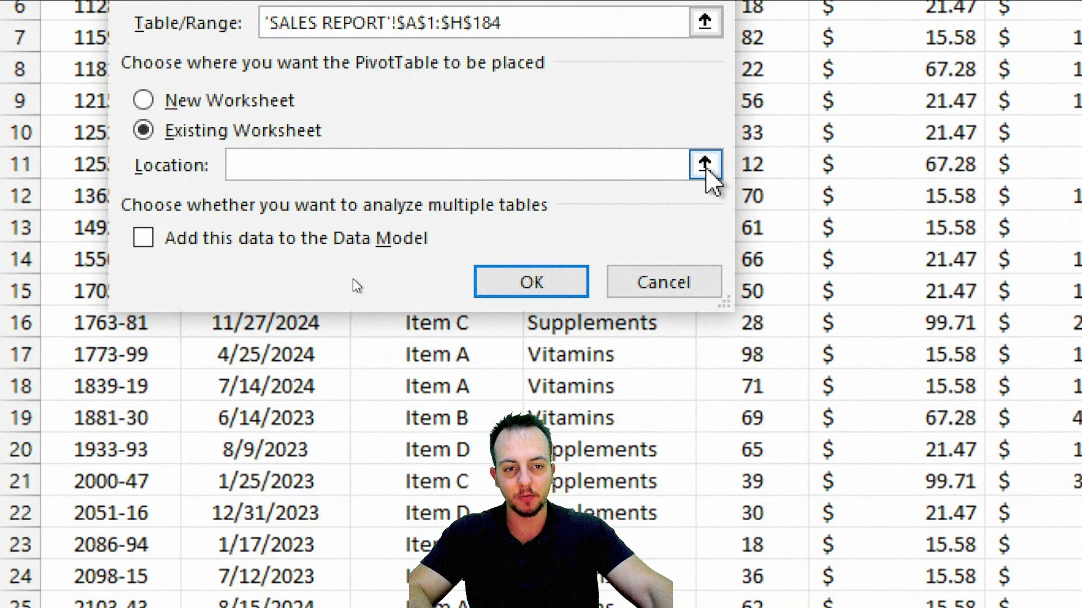
{"action": "left_click", "coordinate": [705, 164]}
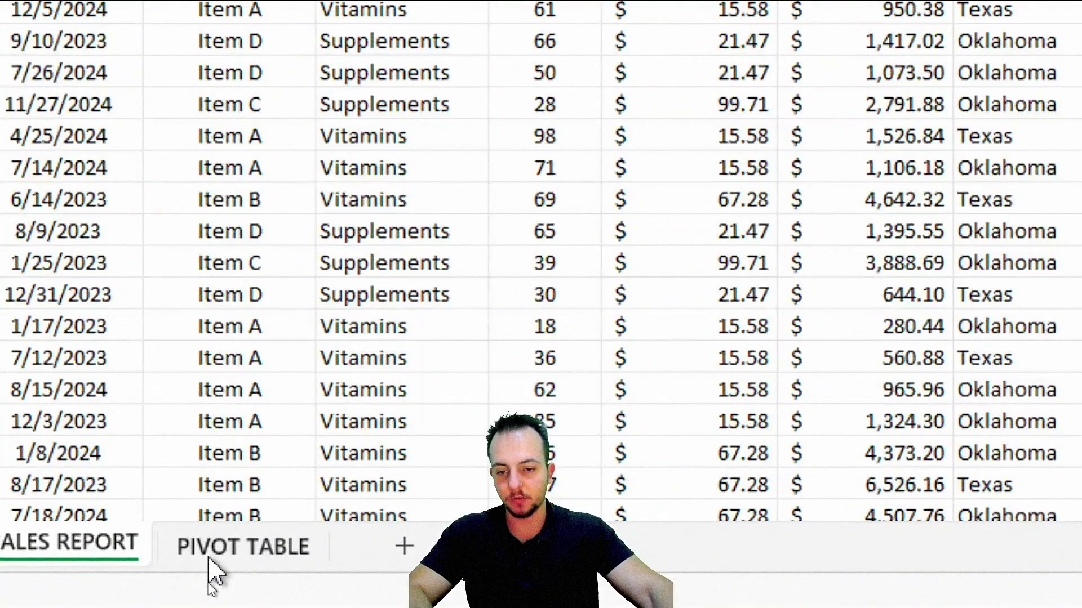
{"action": "left_click", "coordinate": [212, 558]}
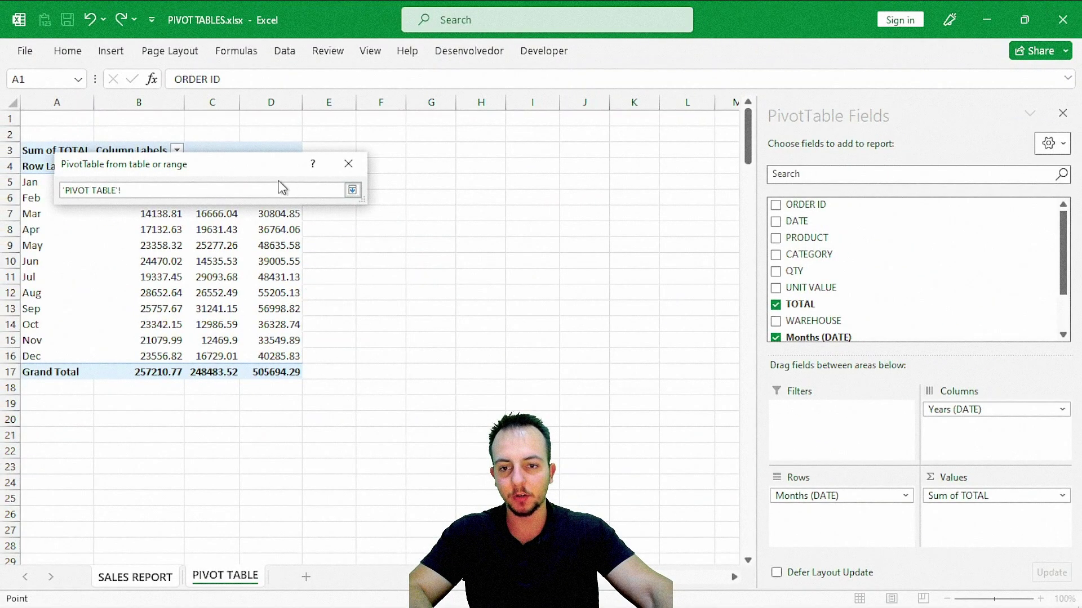
{"action": "left_click_drag", "start_coordinate": [279, 165], "coordinate": [402, 282]}
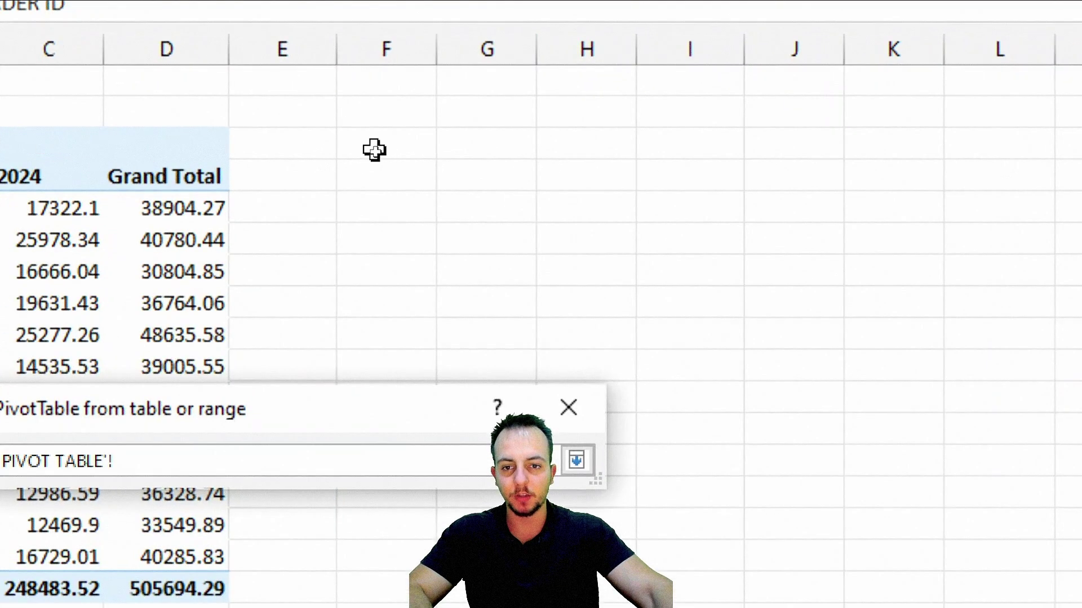
{"action": "left_click", "coordinate": [375, 156]}
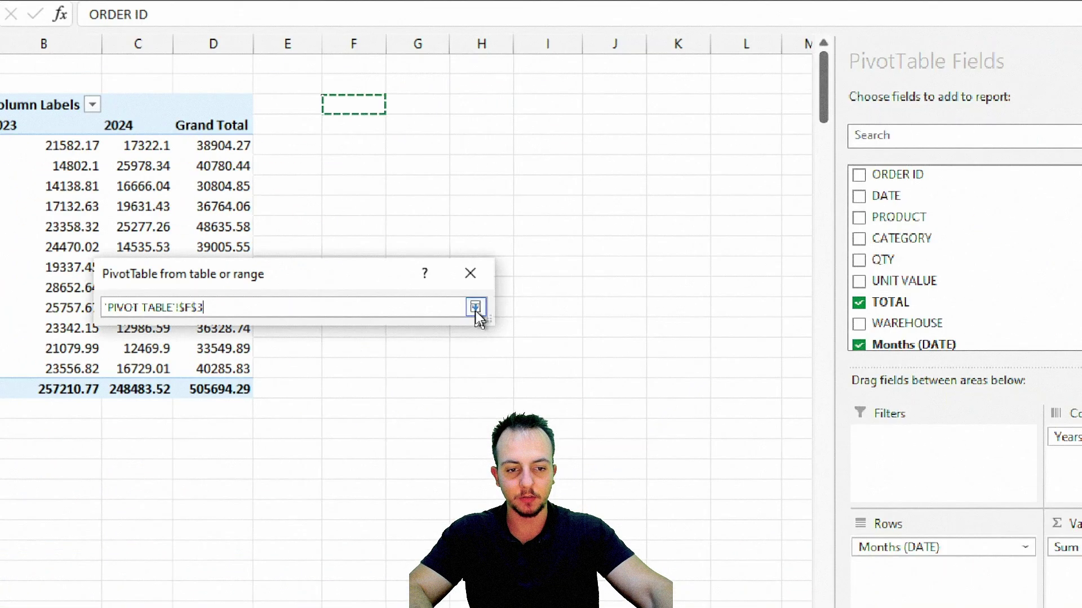
{"action": "left_click", "coordinate": [693, 407]}
{"action": "left_click", "coordinate": [393, 453]}
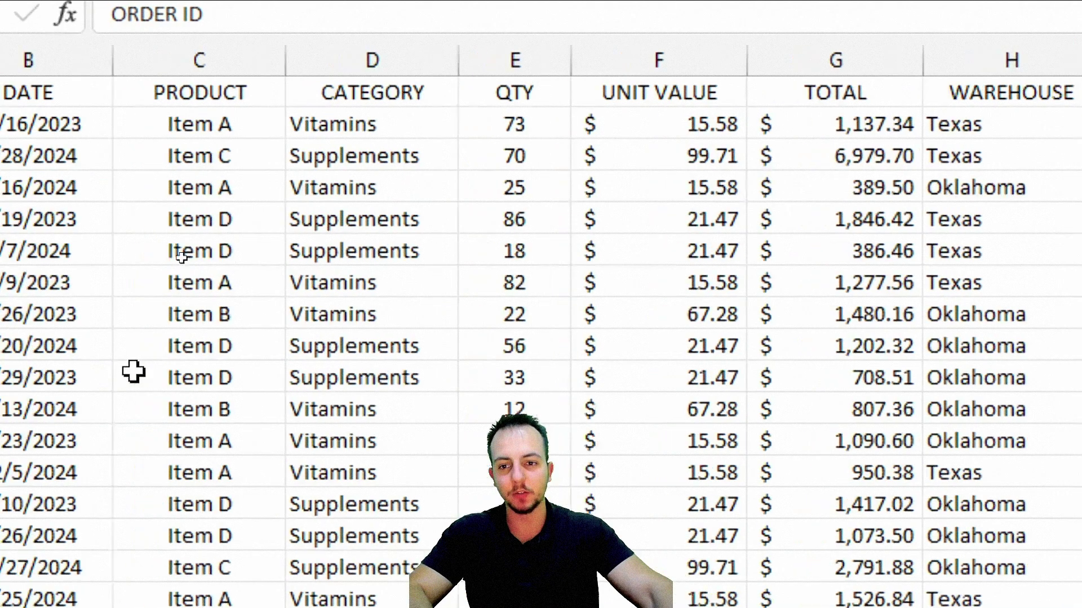
- Select the empty PivotTable at F3 and add ORDER ID to its Values area as a count
{"action": "scroll", "coordinate": [137, 377], "scroll_direction": "left", "scroll_amount": 2}
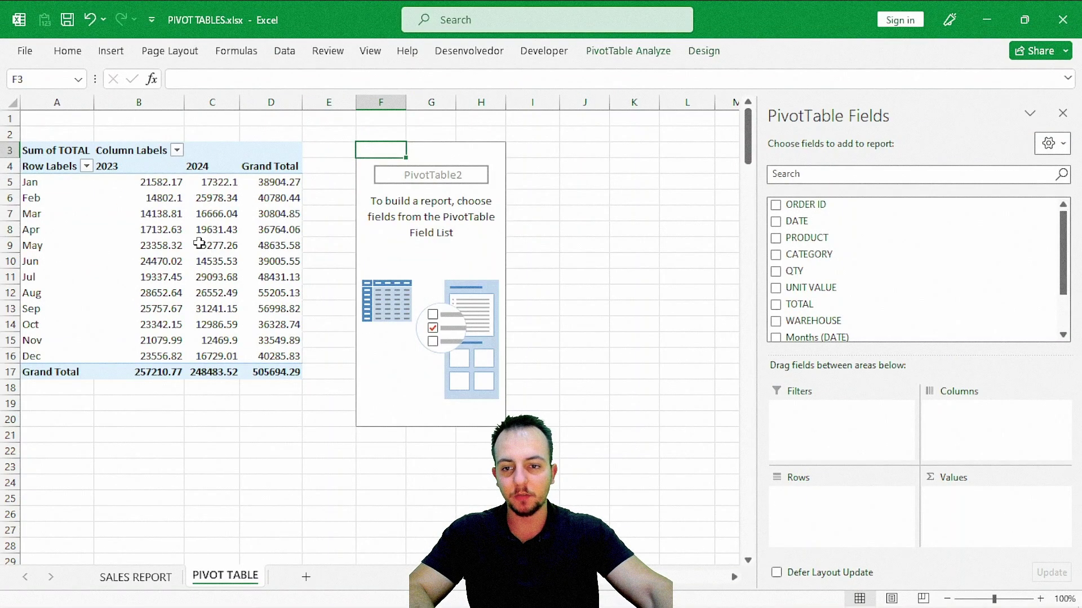
{"action": "left_click", "coordinate": [200, 243]}
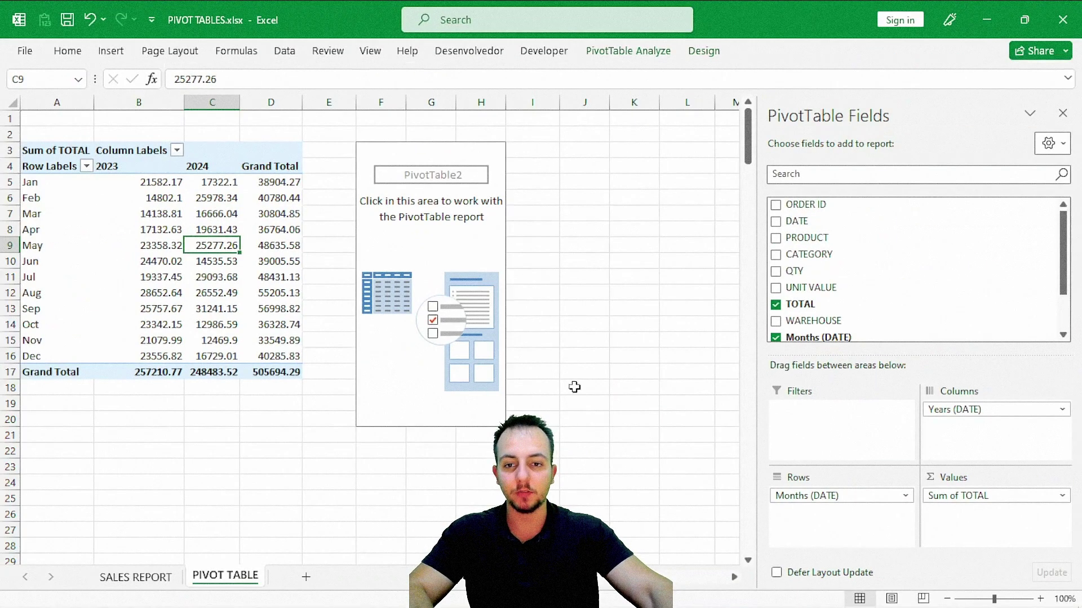
{"action": "left_click", "coordinate": [431, 233]}
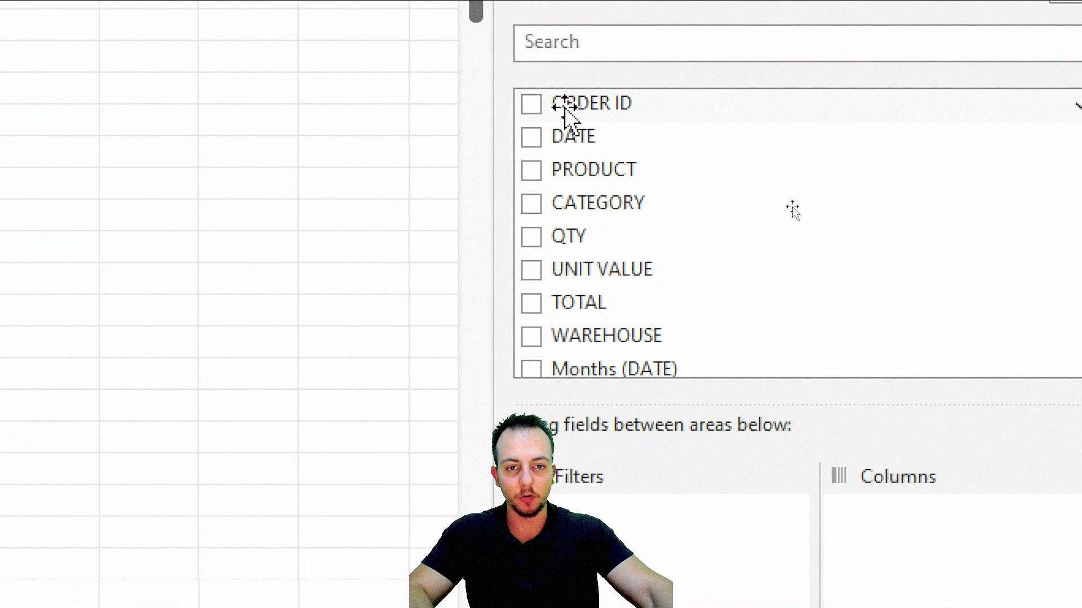
{"action": "left_click_drag", "start_coordinate": [575, 107], "coordinate": [1081, 607]}
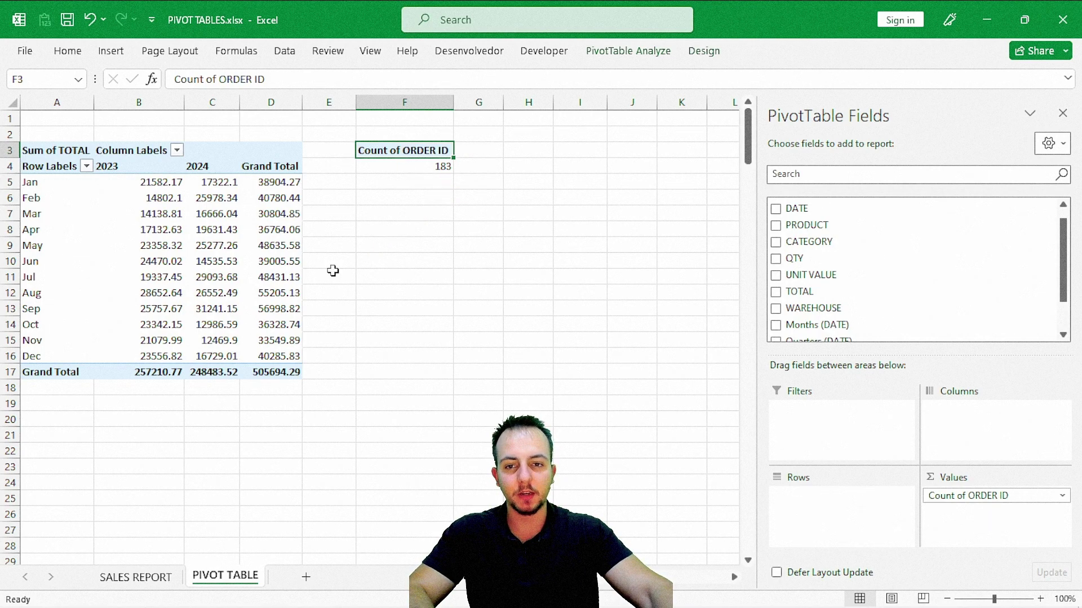
{"action": "left_click", "coordinate": [136, 577]}
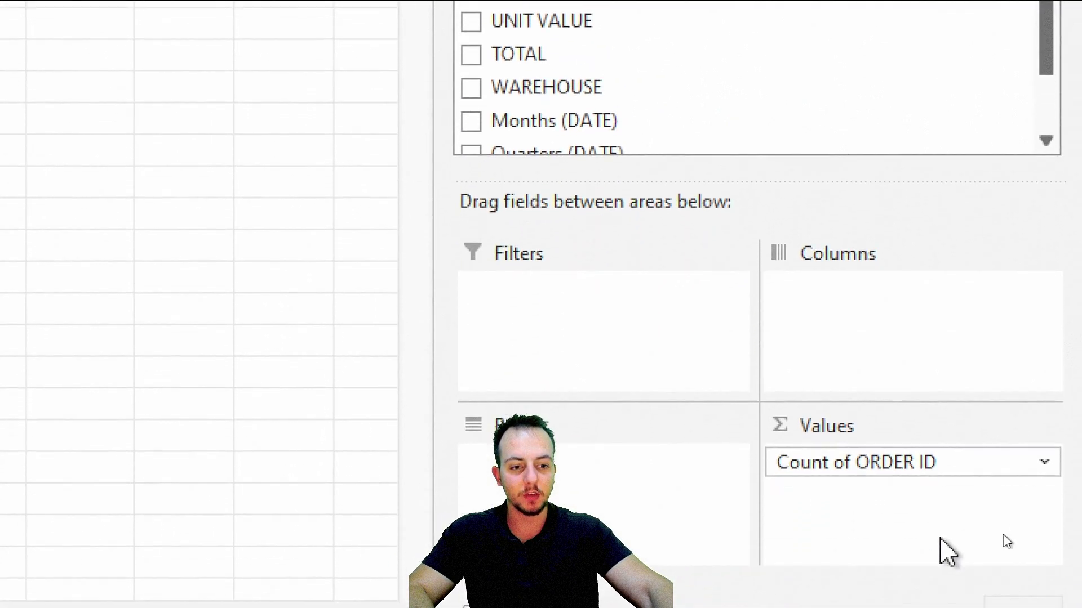
{"action": "left_click_drag", "start_coordinate": [893, 221], "coordinate": [779, 133]}
{"action": "left_click_drag", "start_coordinate": [603, 374], "coordinate": [514, 278]}
{"action": "key", "text": "Escape"}
- Add WAREHOUSE to the second PivotTable's Columns area and move it from there to Rows
{"action": "left_click_drag", "start_coordinate": [670, 92], "coordinate": [896, 341]}
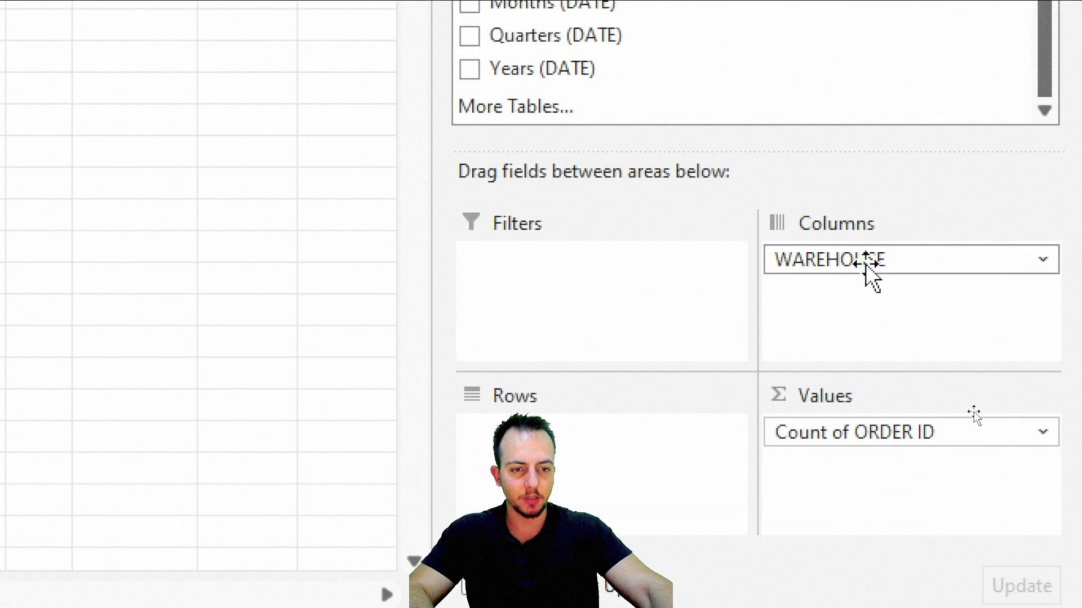
{"action": "left_click_drag", "start_coordinate": [887, 270], "coordinate": [817, 526]}
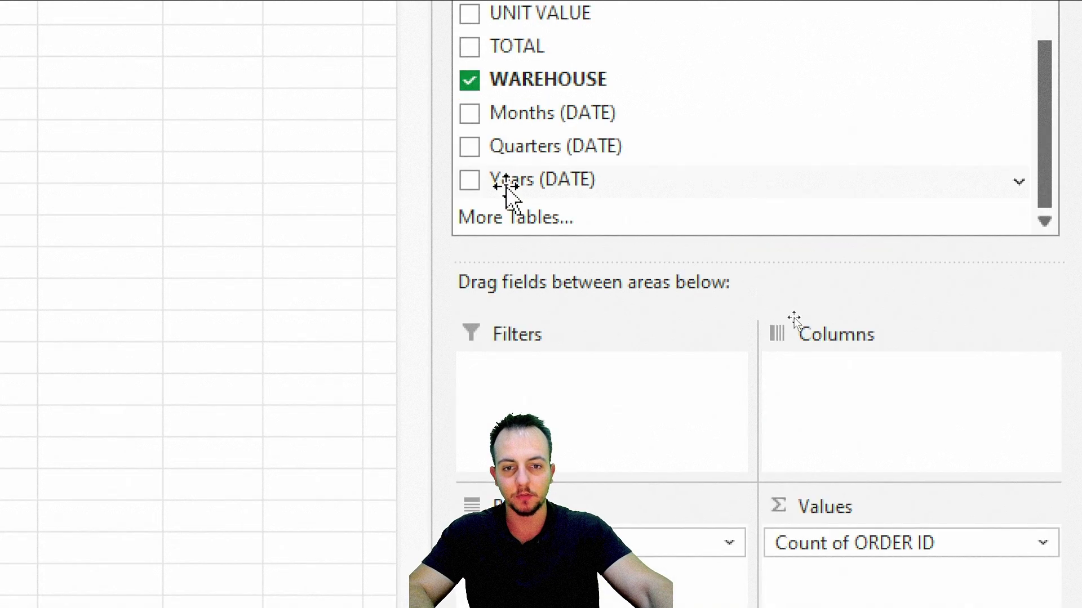
- Add Years (DATE) to the Columns area of the PivotTable that counts orders by warehouse
{"action": "mouse_move", "coordinate": [509, 79]}
{"action": "left_mouse_down"}
{"action": "mouse_move", "coordinate": [624, 67]}
{"action": "mouse_move", "coordinate": [856, 274]}
{"action": "left_mouse_up"}
{"action": "left_click_drag", "start_coordinate": [852, 372], "coordinate": [862, 388]}
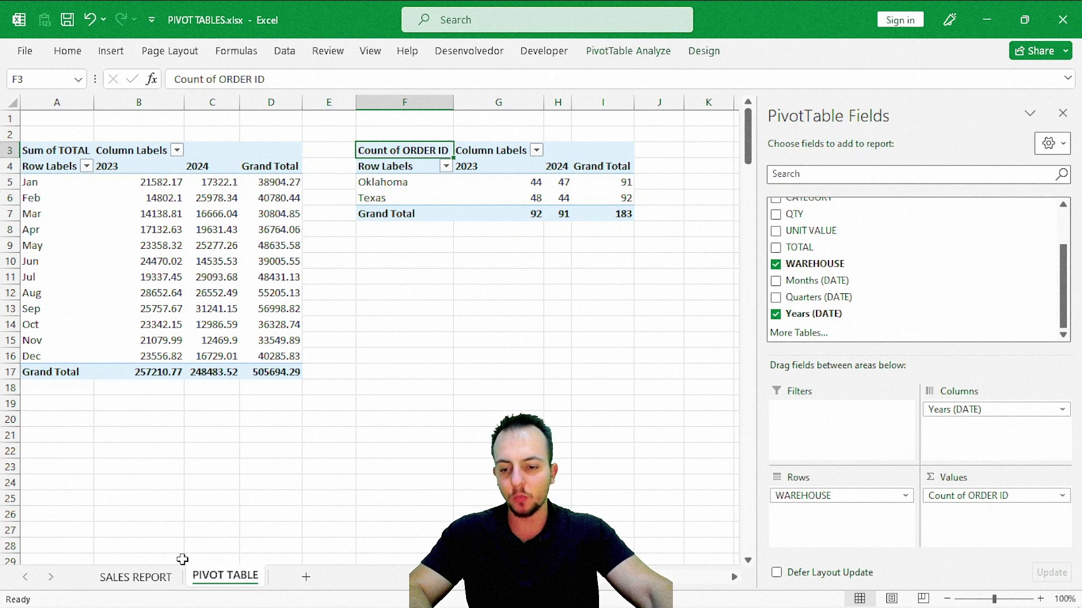
- Insert a third PivotTable from the SALES REPORT range A1:H184, placed at cell K3 of the existing PIVOT TABLE sheet
{"action": "left_click", "coordinate": [136, 577]}
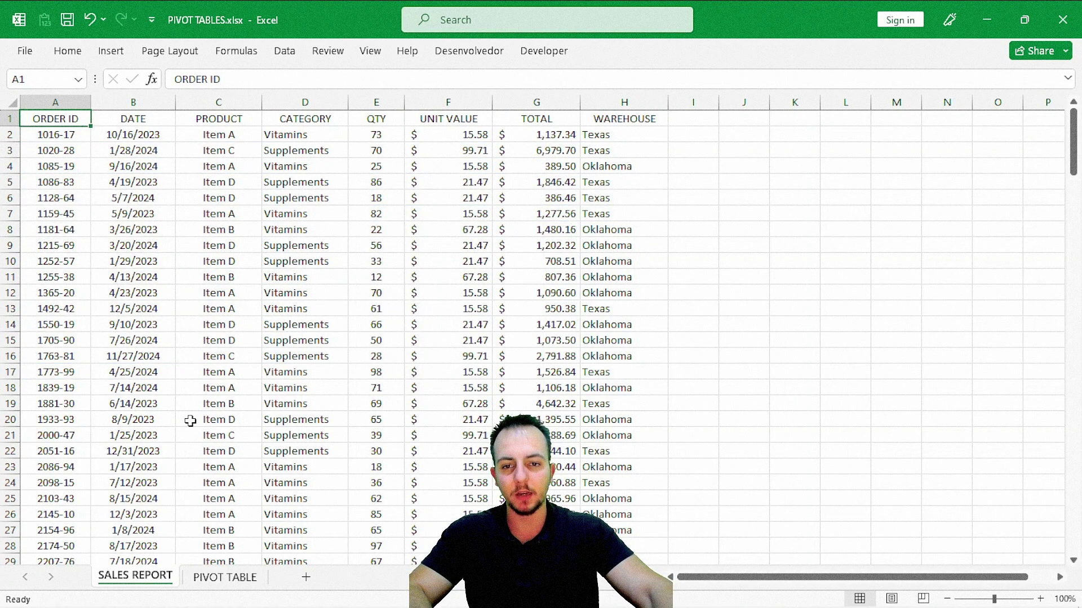
{"action": "left_click", "coordinate": [133, 166]}
{"action": "left_click", "coordinate": [111, 51]}
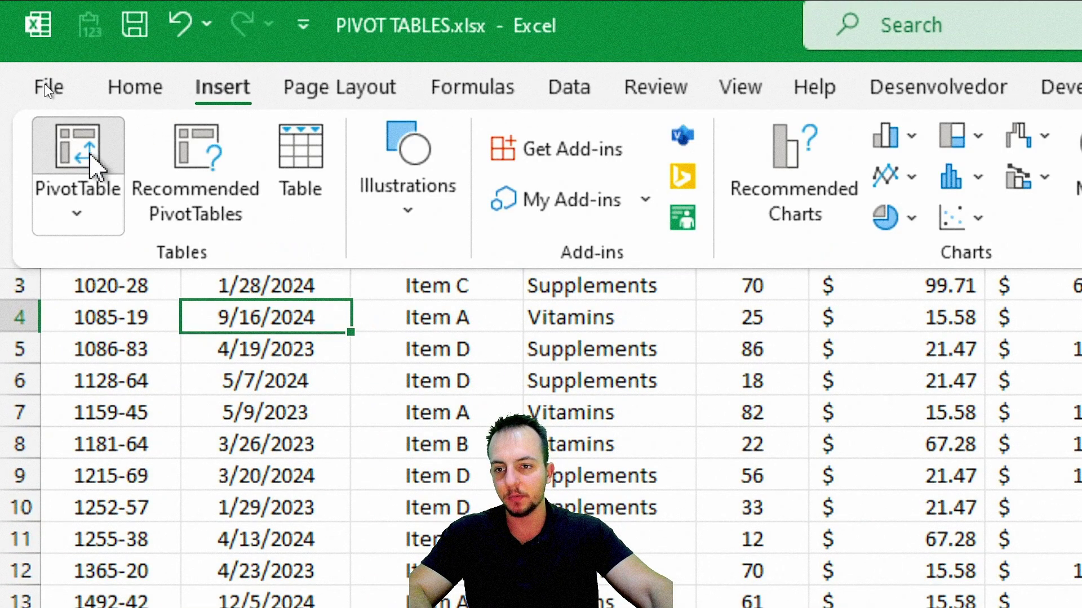
{"action": "left_click", "coordinate": [90, 161]}
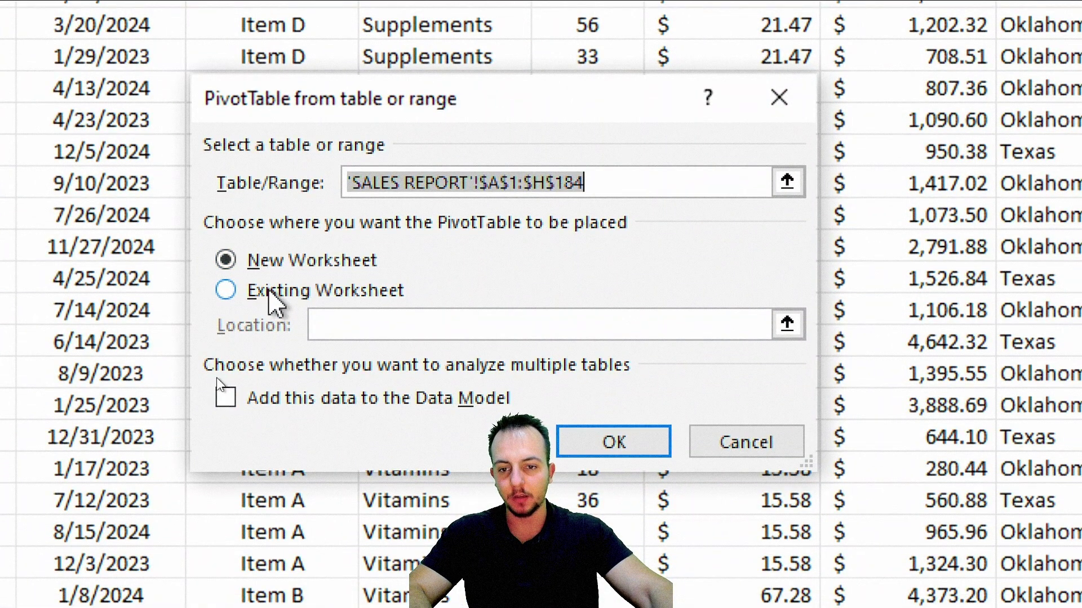
{"action": "left_click", "coordinate": [271, 295]}
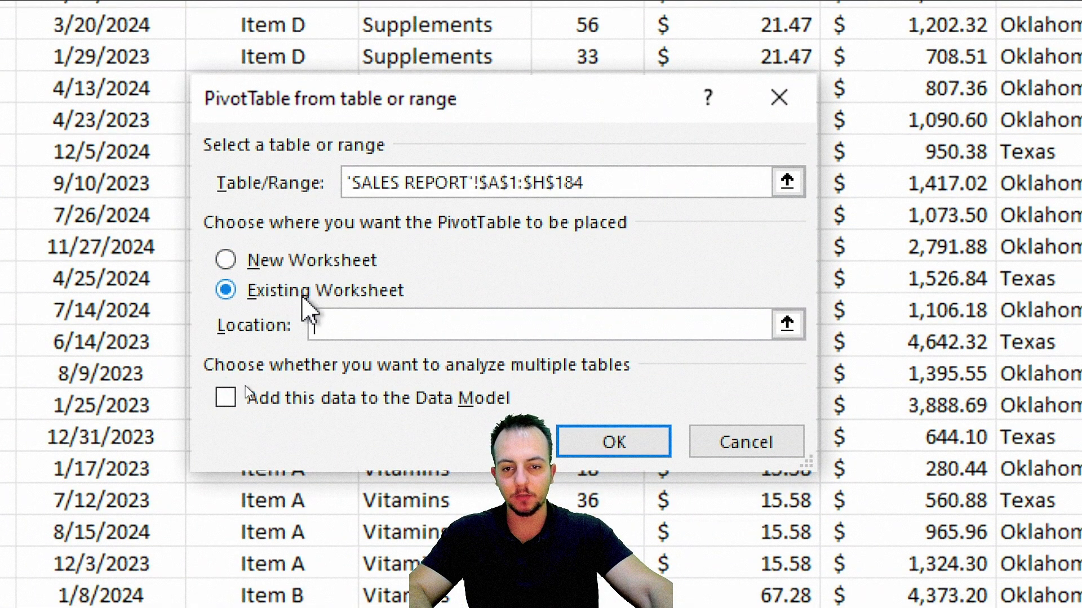
{"action": "left_click", "coordinate": [792, 328]}
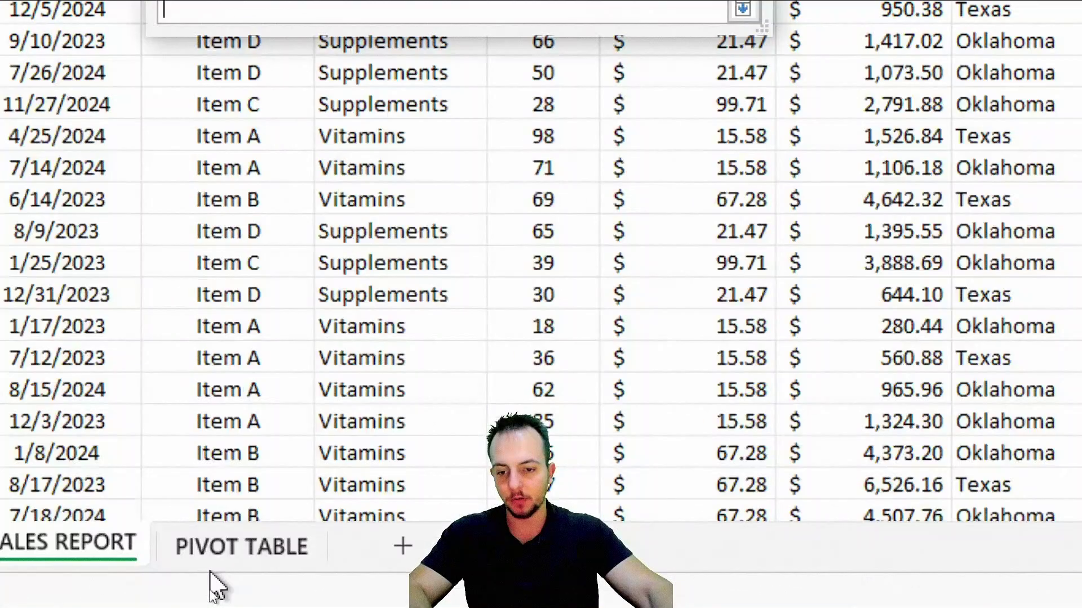
{"action": "left_click", "coordinate": [239, 548]}
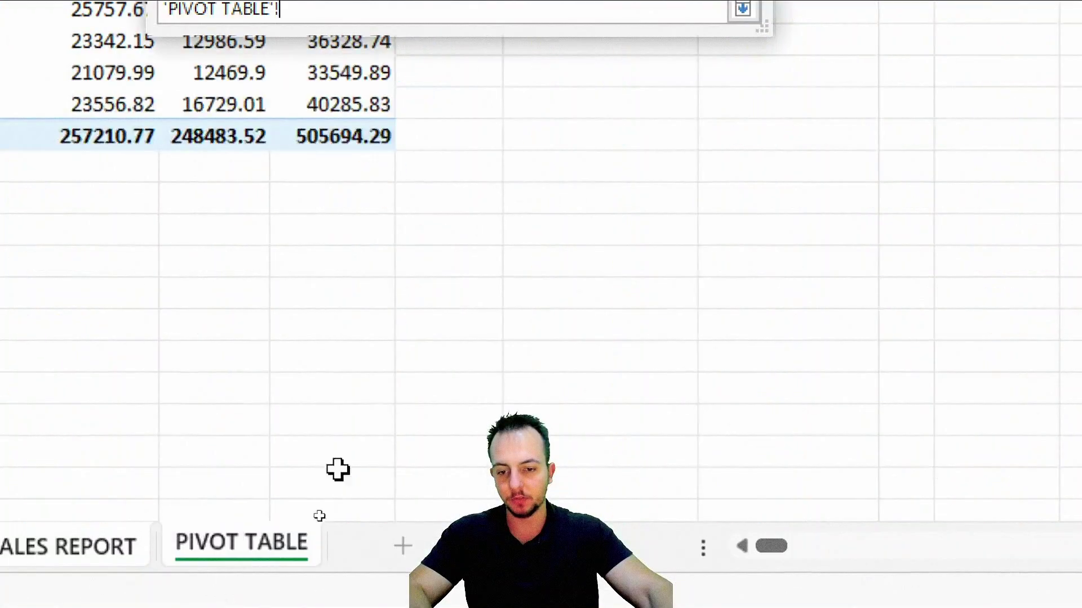
{"action": "left_click", "coordinate": [733, 578]}
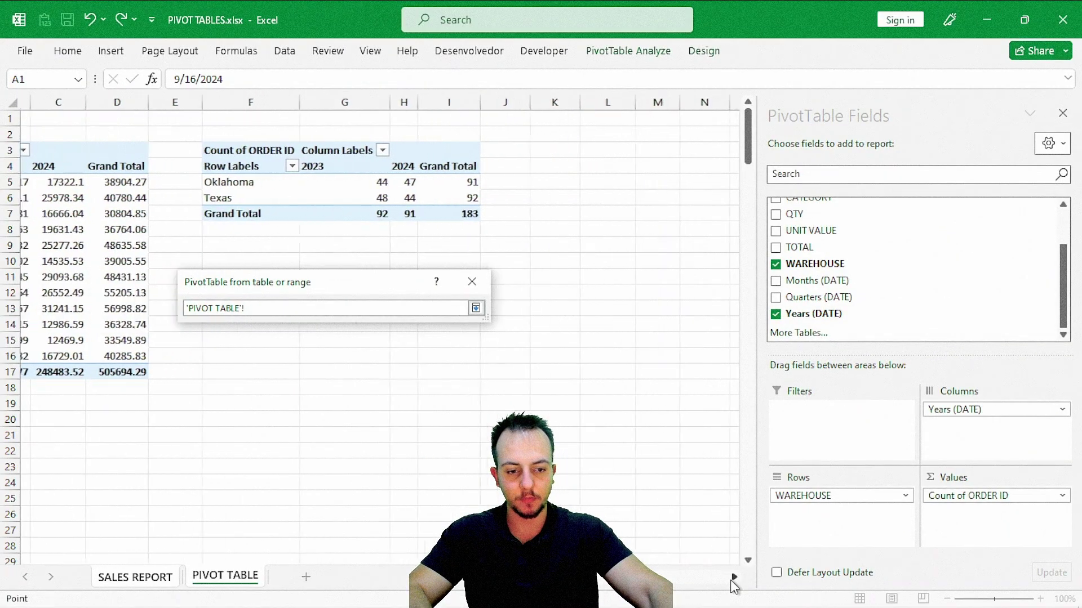
{"action": "left_click", "coordinate": [733, 578]}
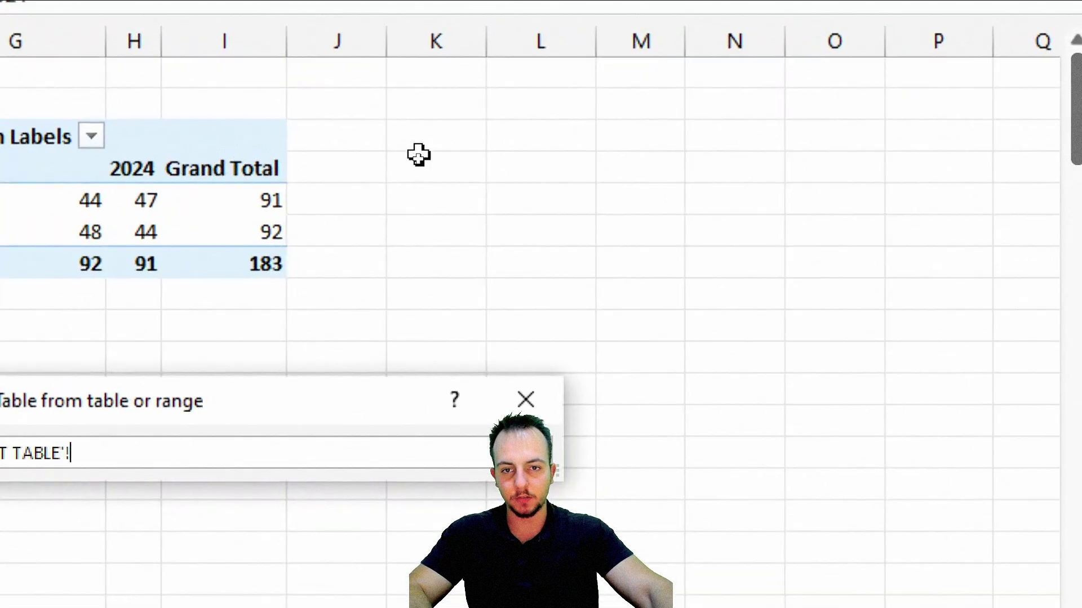
{"action": "left_click", "coordinate": [418, 154]}
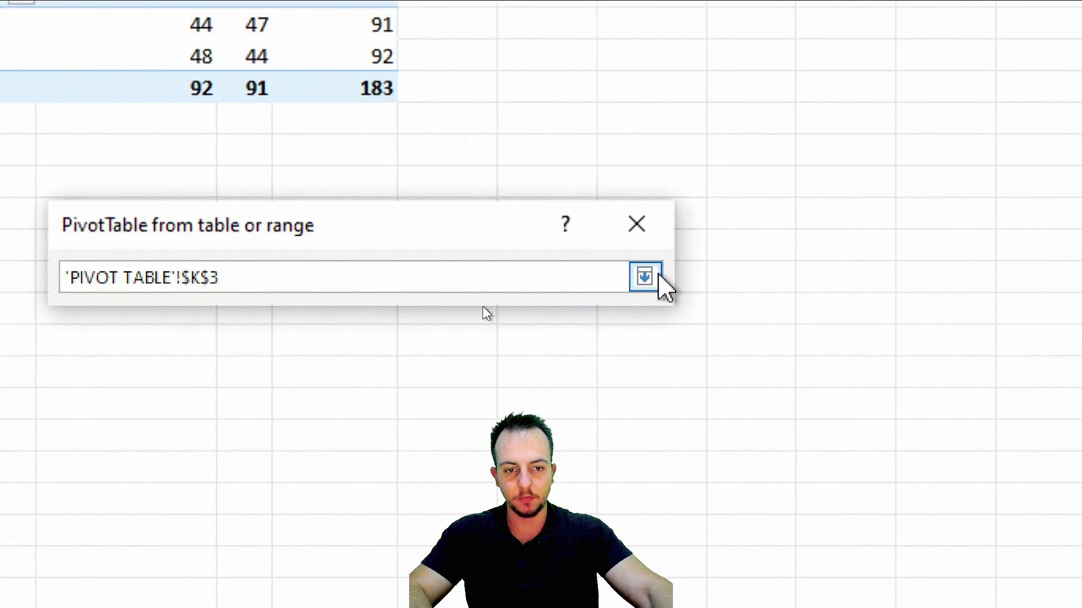
{"action": "left_click", "coordinate": [645, 276]}
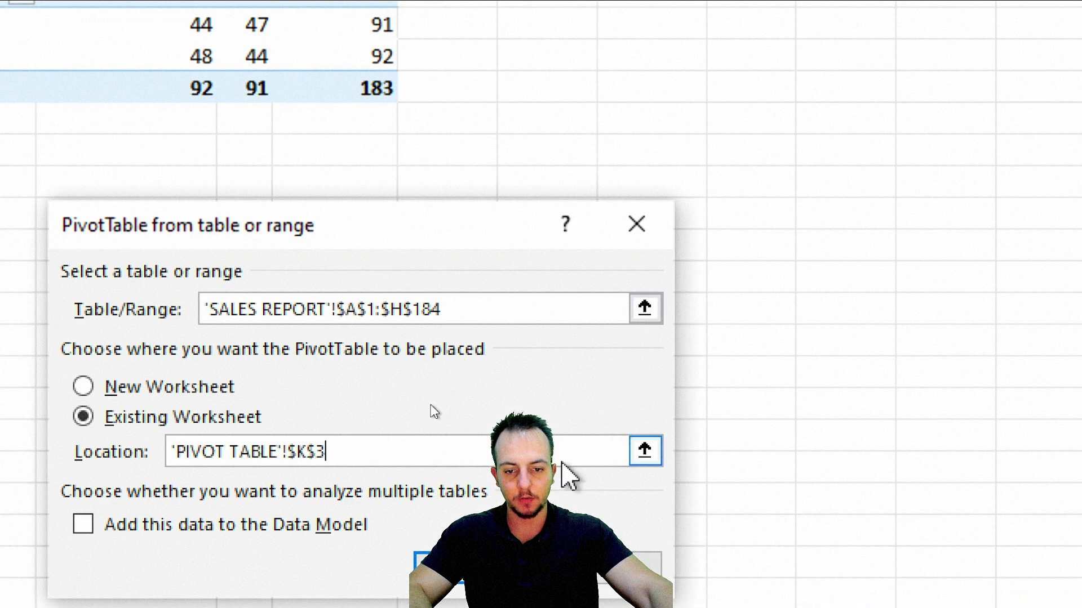
{"action": "left_click", "coordinate": [470, 535]}
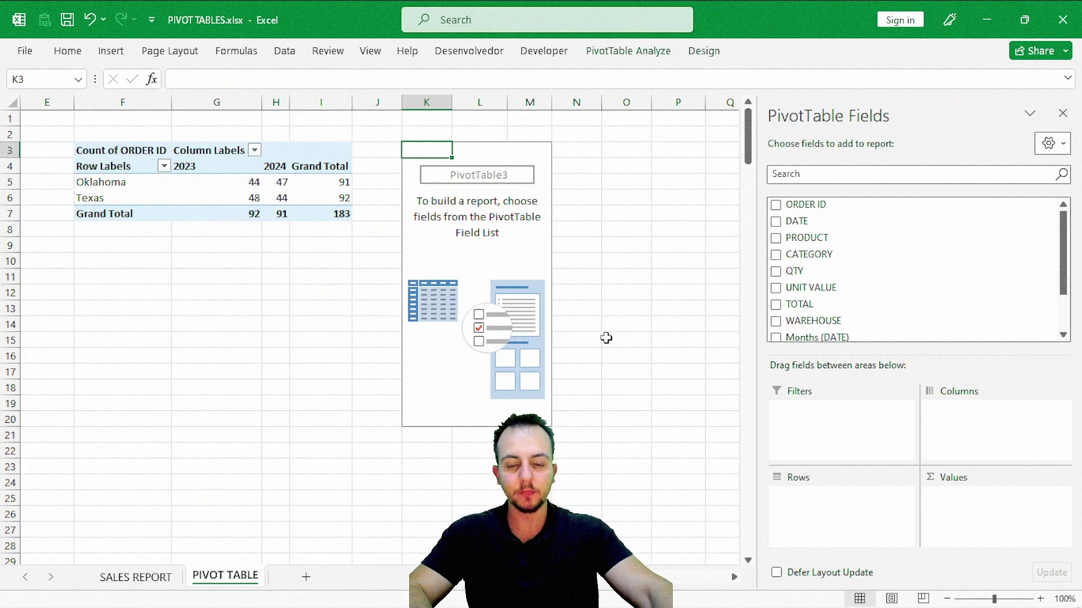
{"action": "left_click", "coordinate": [734, 578]}
{"action": "left_click", "coordinate": [734, 578]}
{"action": "left_click", "coordinate": [734, 578]}
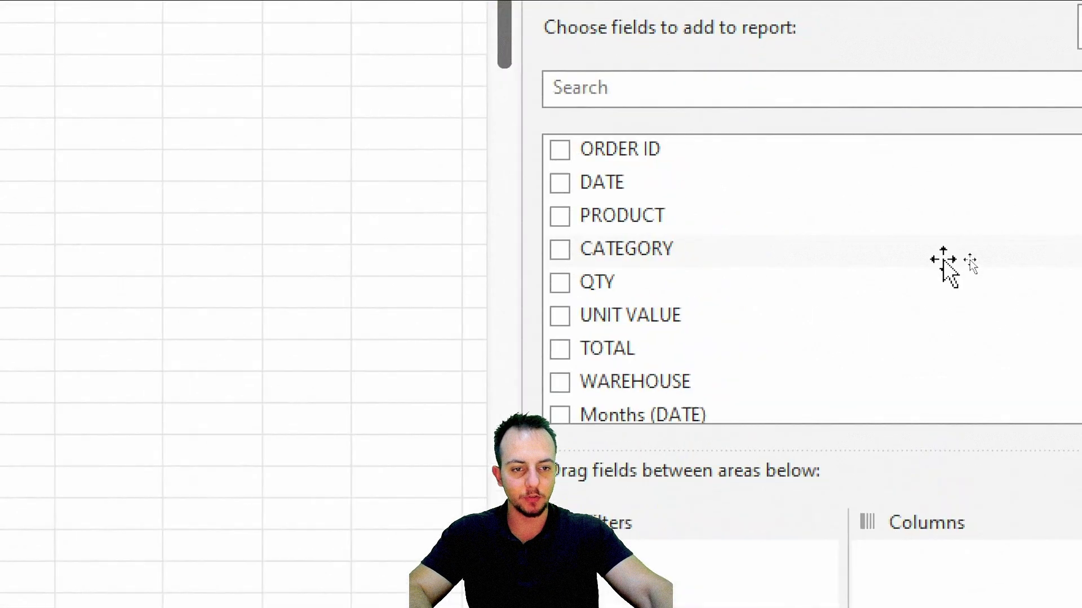
- Add PRODUCT to the Rows area and QTY and TOTAL to the Values area of the third PivotTable
{"action": "left_click_drag", "start_coordinate": [743, 217], "coordinate": [777, 607]}
{"action": "mouse_move", "coordinate": [760, 532]}
{"action": "left_mouse_down"}
{"action": "mouse_move", "coordinate": [756, 519]}
{"action": "mouse_move", "coordinate": [776, 521]}
{"action": "left_mouse_up"}
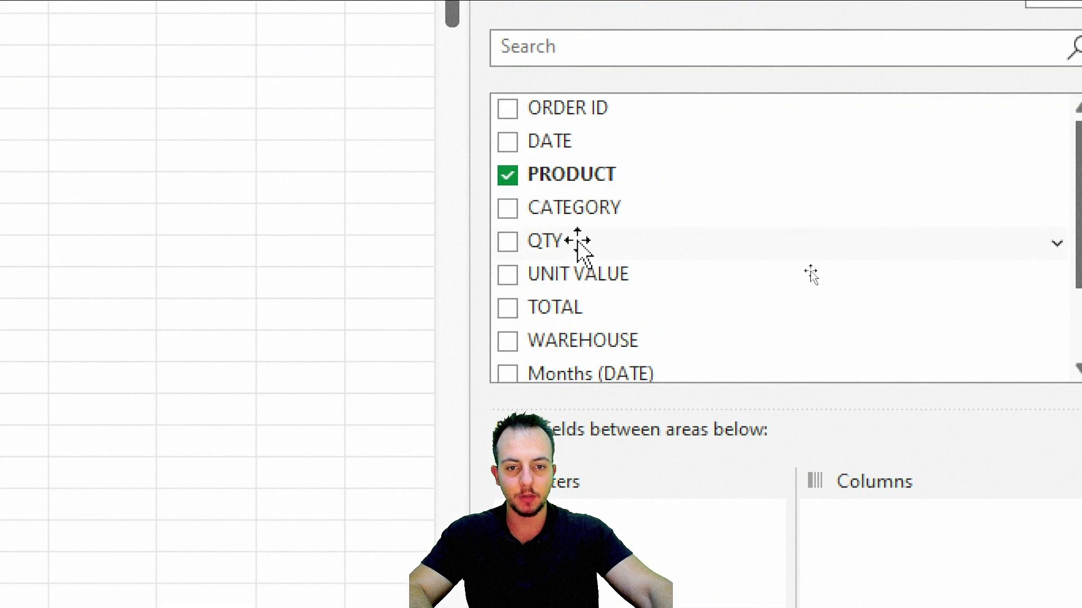
{"action": "left_click_drag", "start_coordinate": [541, 242], "coordinate": [957, 518]}
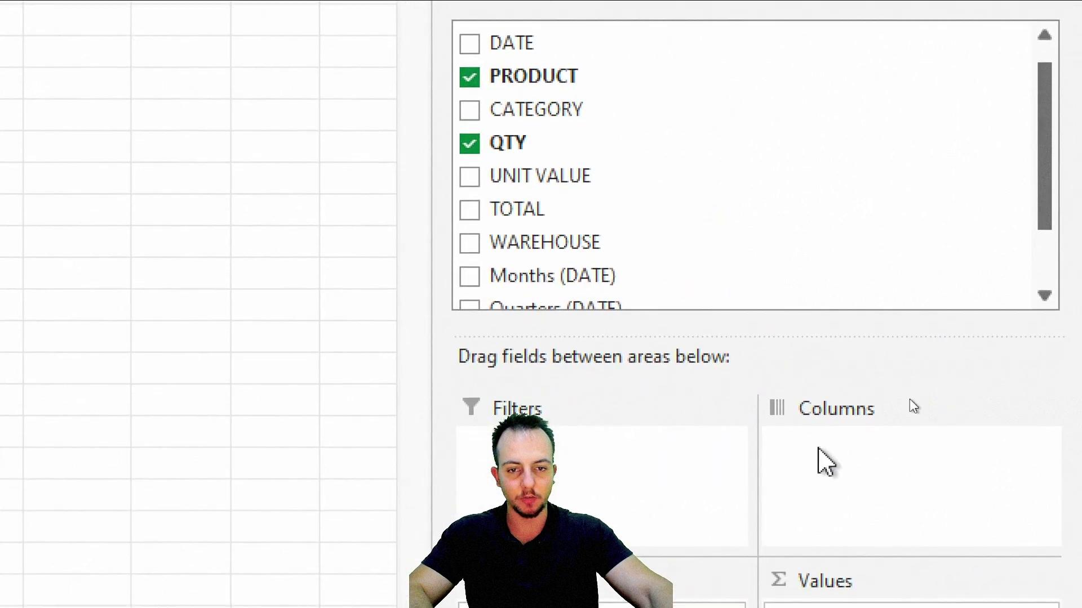
{"action": "left_click_drag", "start_coordinate": [507, 221], "coordinate": [952, 502]}
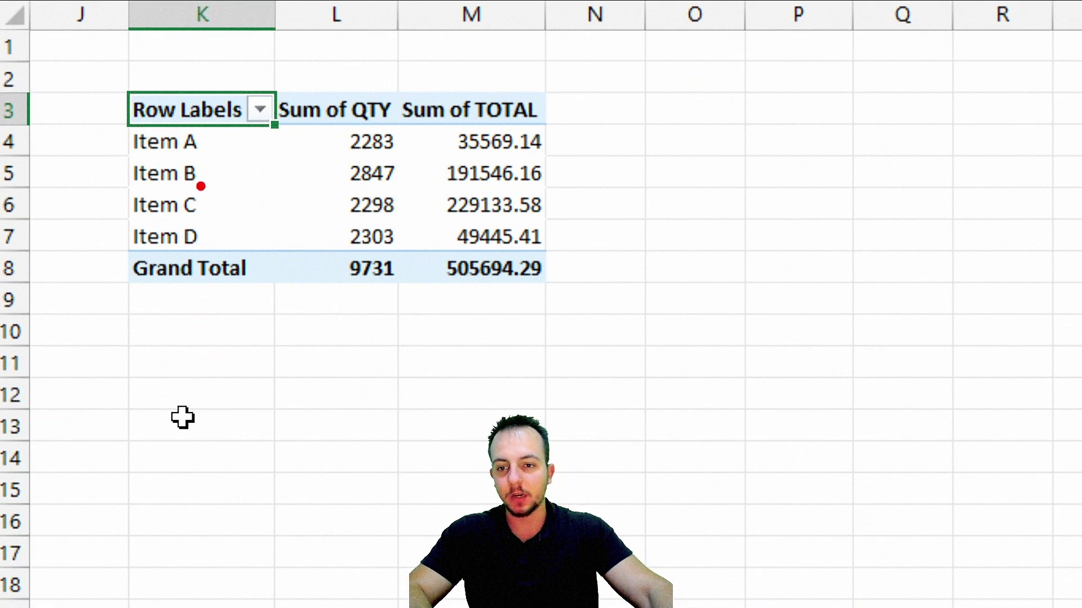
{"action": "left_click_drag", "start_coordinate": [213, 315], "coordinate": [135, 354]}
{"action": "left_click_drag", "start_coordinate": [109, 81], "coordinate": [265, 258]}
{"action": "key", "text": "ctrl+z"}
{"action": "left_click_drag", "start_coordinate": [362, 304], "coordinate": [388, 368]}
{"action": "mouse_move", "coordinate": [276, 81]}
{"action": "left_mouse_down"}
{"action": "mouse_move", "coordinate": [409, 259]}
{"action": "mouse_move", "coordinate": [412, 294]}
{"action": "mouse_move", "coordinate": [479, 346]}
{"action": "mouse_move", "coordinate": [463, 381]}
{"action": "left_mouse_up"}
{"action": "key", "text": "ctrl+z"}
{"action": "mouse_move", "coordinate": [389, 75]}
{"action": "left_mouse_down"}
{"action": "mouse_move", "coordinate": [526, 181]}
{"action": "mouse_move", "coordinate": [565, 285]}
{"action": "left_mouse_up"}
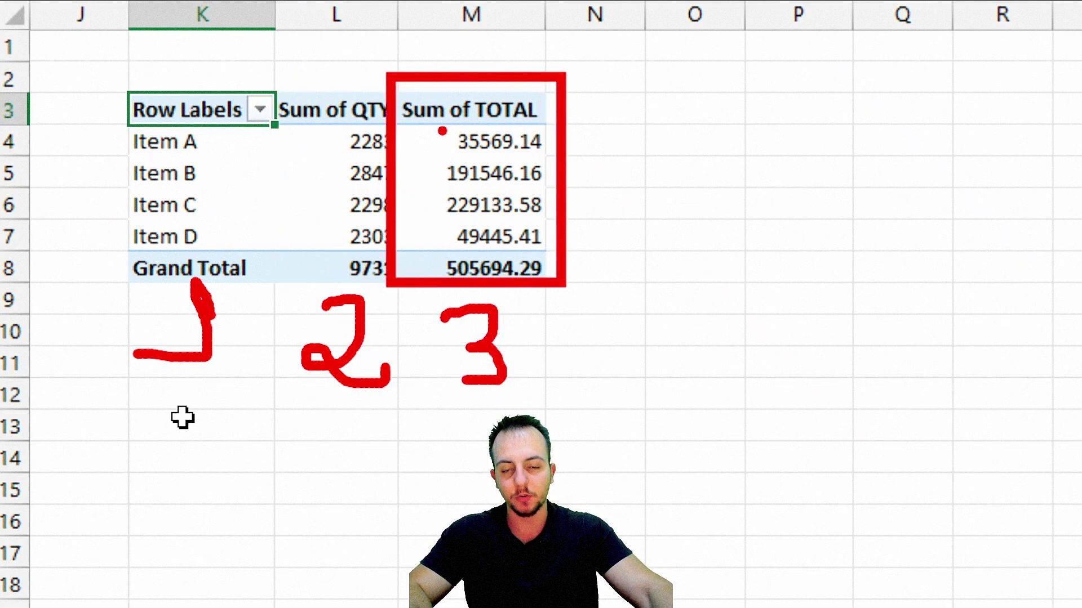
{"action": "key", "text": "ctrl+z"}
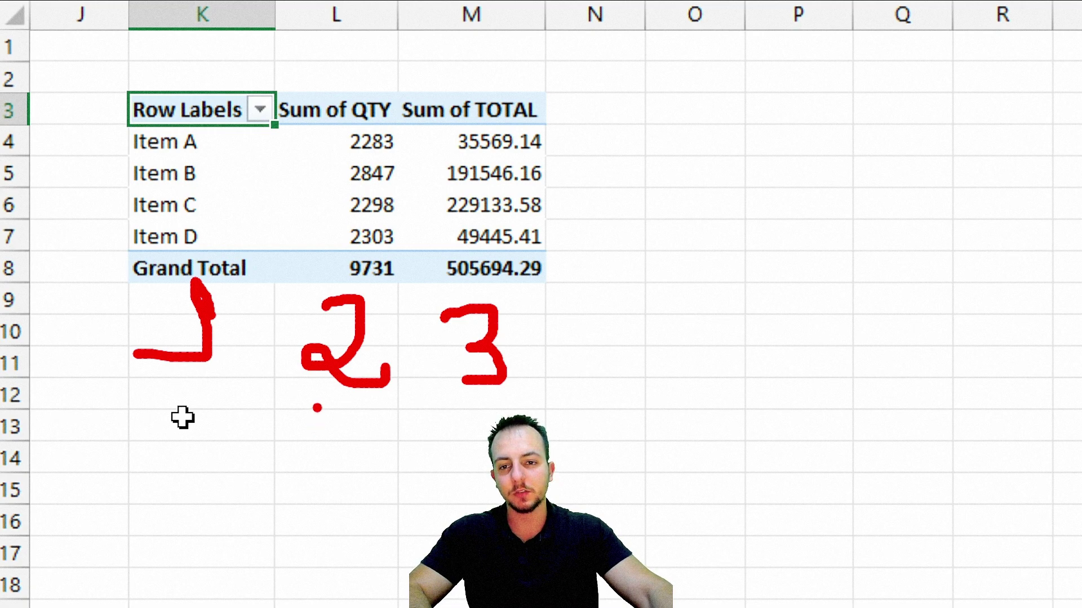
{"action": "key", "text": "ctrl+z"}
{"action": "key", "text": "ctrl+z"}
{"action": "key", "text": "ctrl+z"}
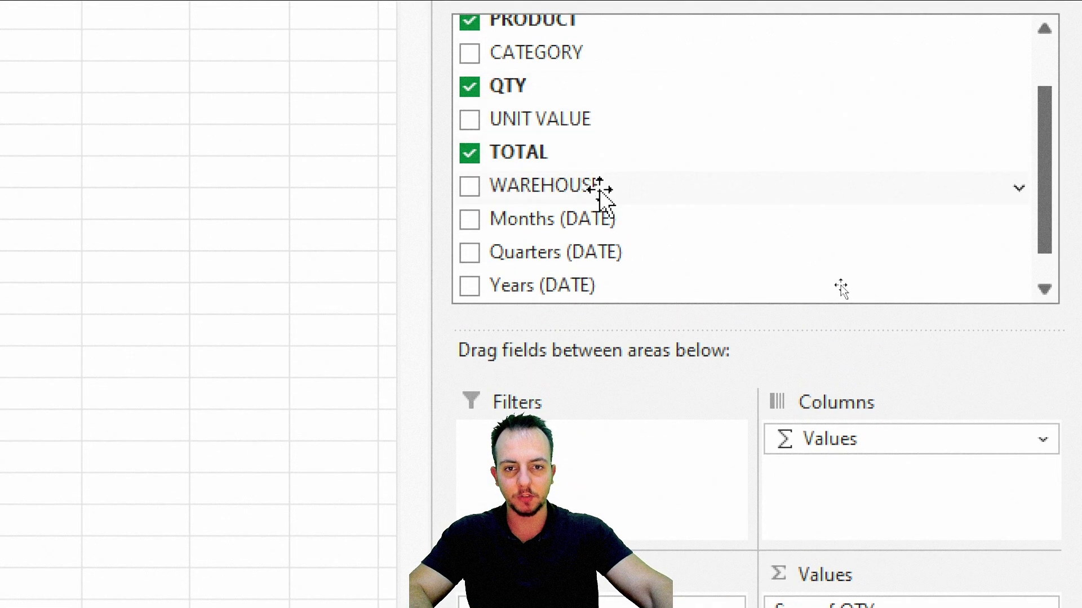
- Add Years (DATE) to the Filters area of the PivotTable that summarises QTY and TOTAL by product
{"action": "left_click_drag", "start_coordinate": [556, 281], "coordinate": [689, 474]}
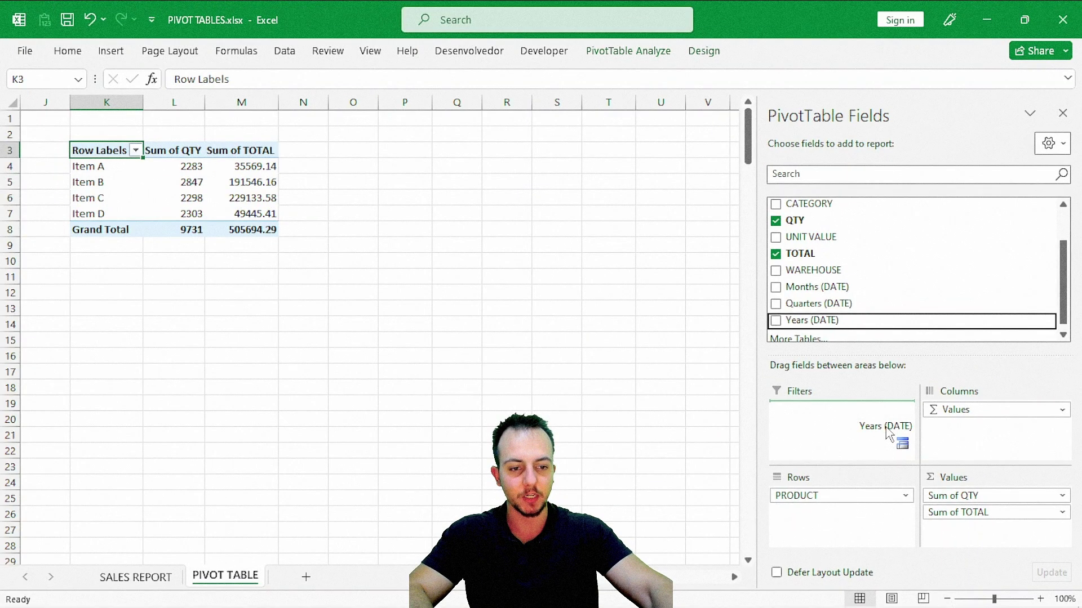
{"action": "left_click_drag", "start_coordinate": [887, 434], "coordinate": [889, 432]}
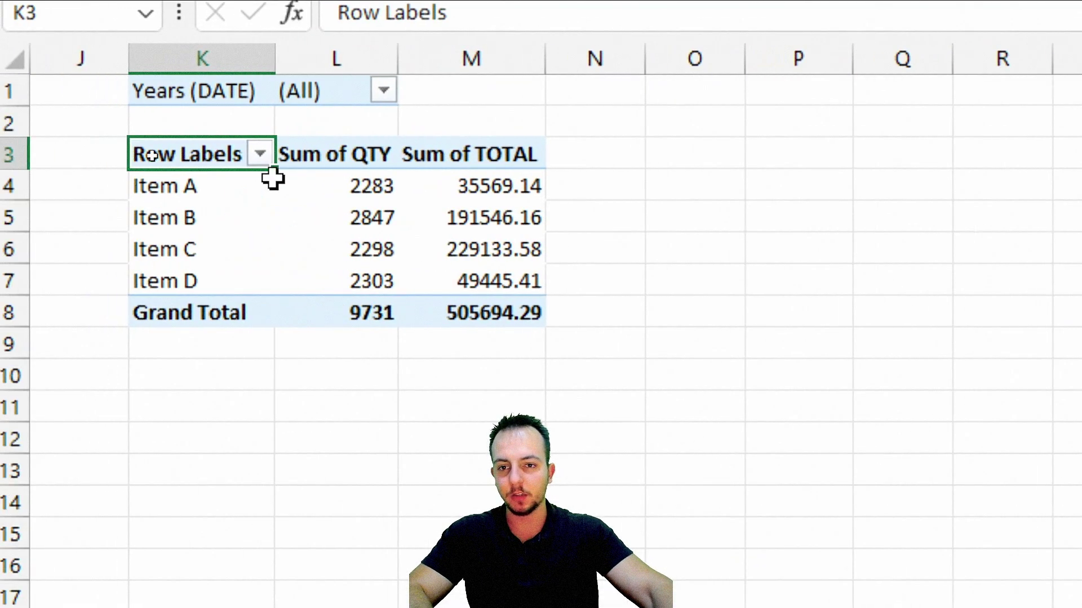
- Filter the product PivotTable by Years (DATE), showing 2023 first and 2024 second
{"action": "left_click", "coordinate": [383, 91]}
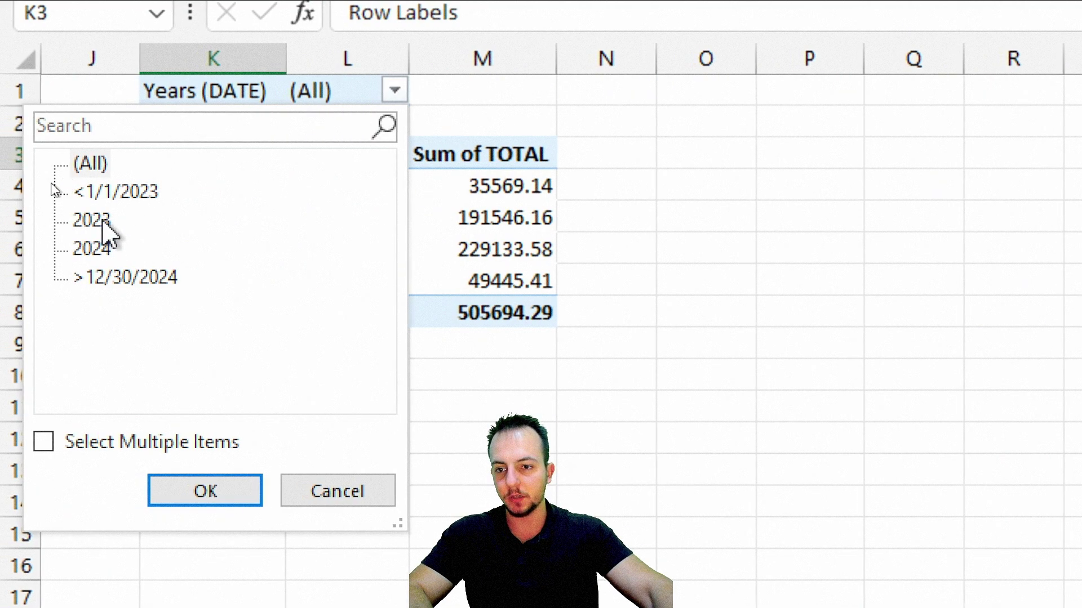
{"action": "left_click", "coordinate": [92, 220]}
{"action": "left_click", "coordinate": [220, 496]}
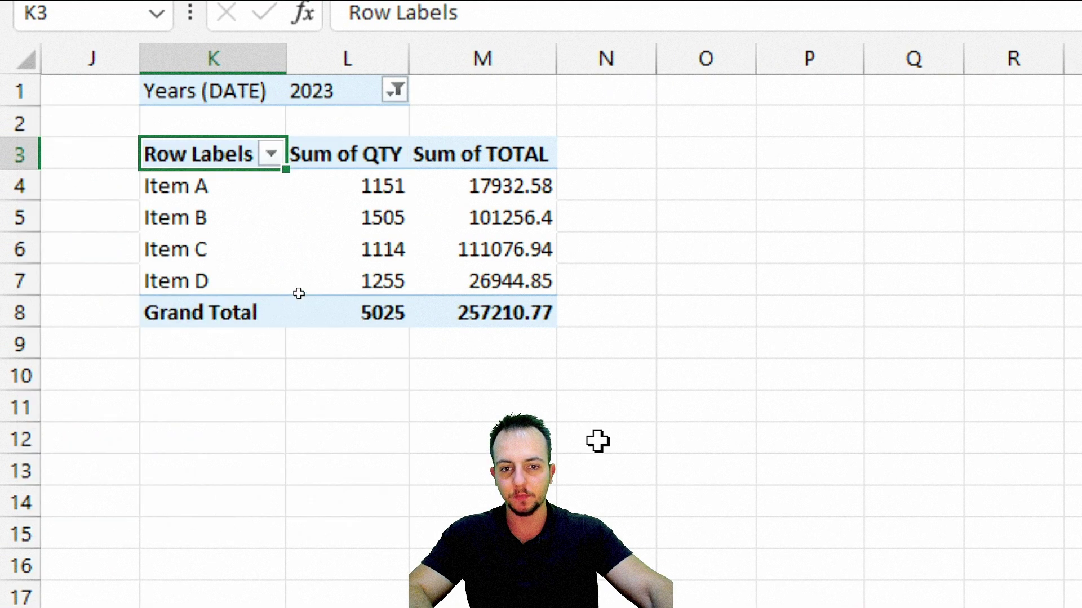
{"action": "left_click", "coordinate": [394, 92]}
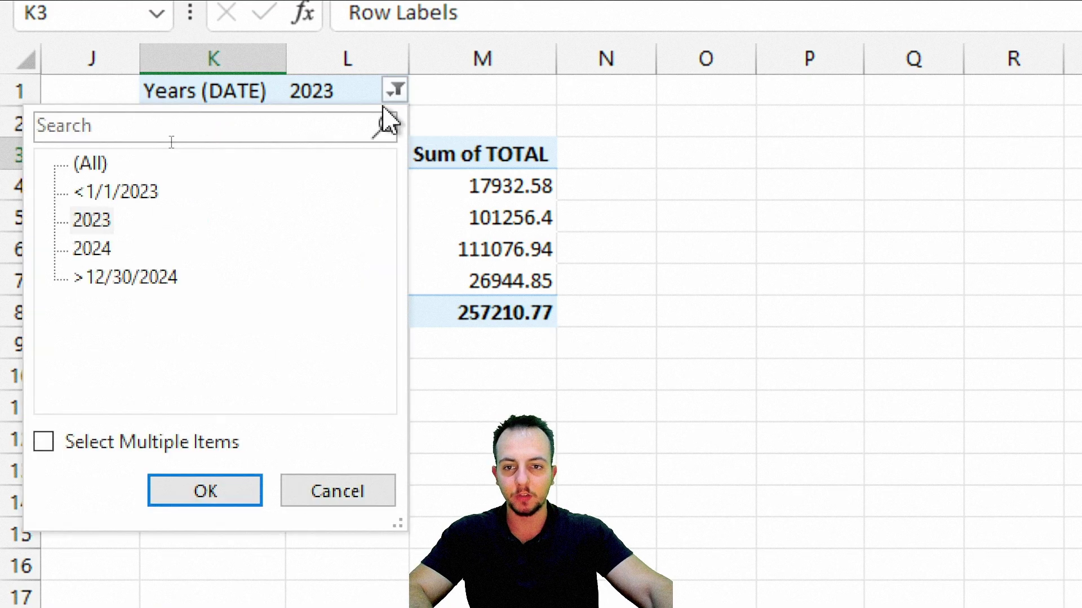
{"action": "left_click", "coordinate": [92, 249]}
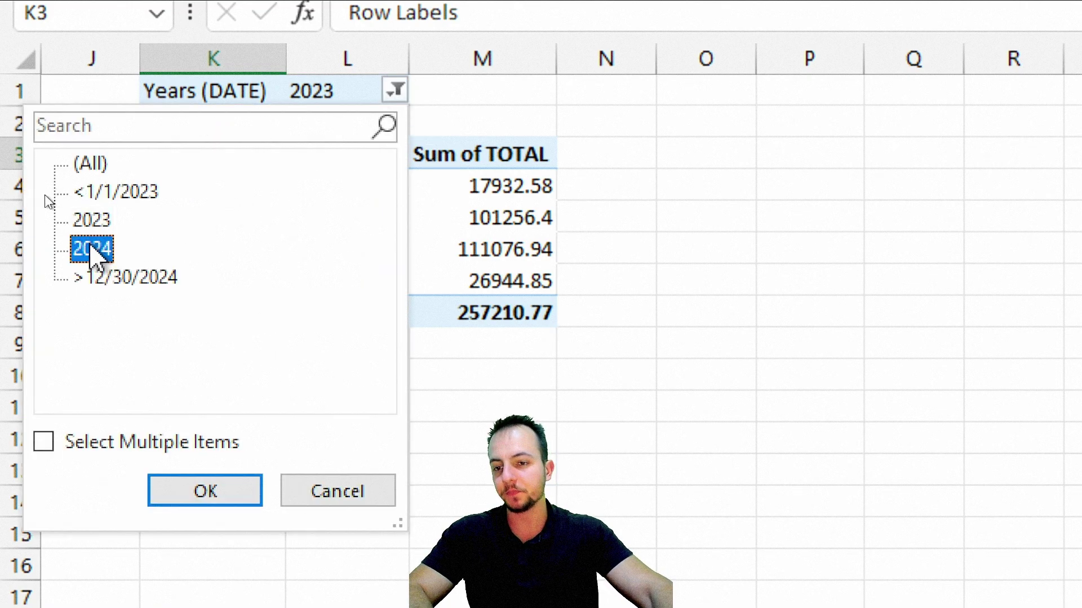
{"action": "left_click", "coordinate": [242, 501]}
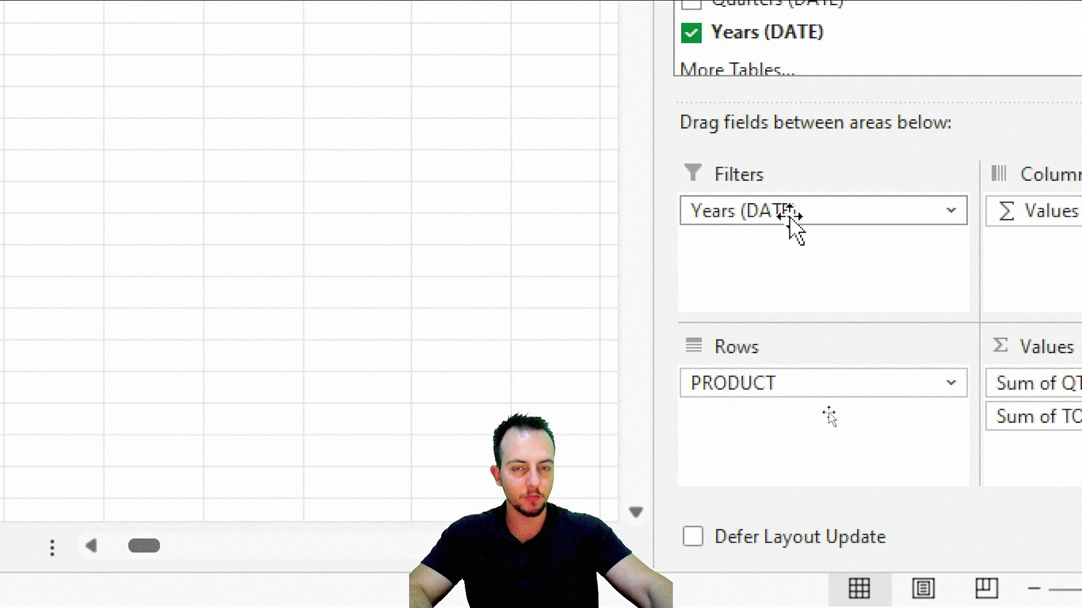
- Move Years (DATE) from the Filters area to Rows, beneath PRODUCT, in the product PivotTable
{"action": "left_click_drag", "start_coordinate": [814, 216], "coordinate": [796, 413]}
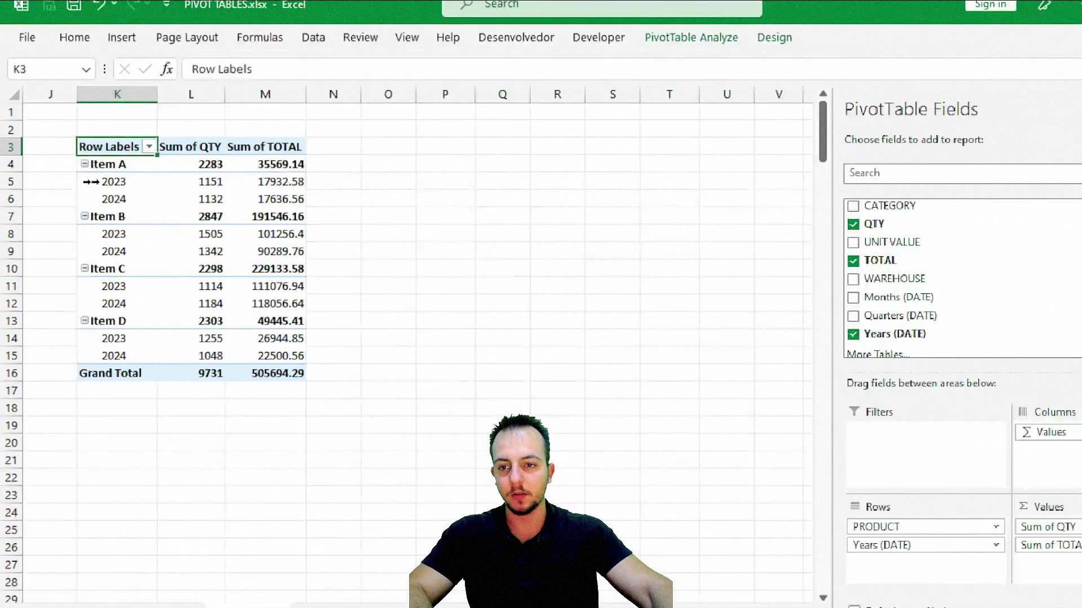